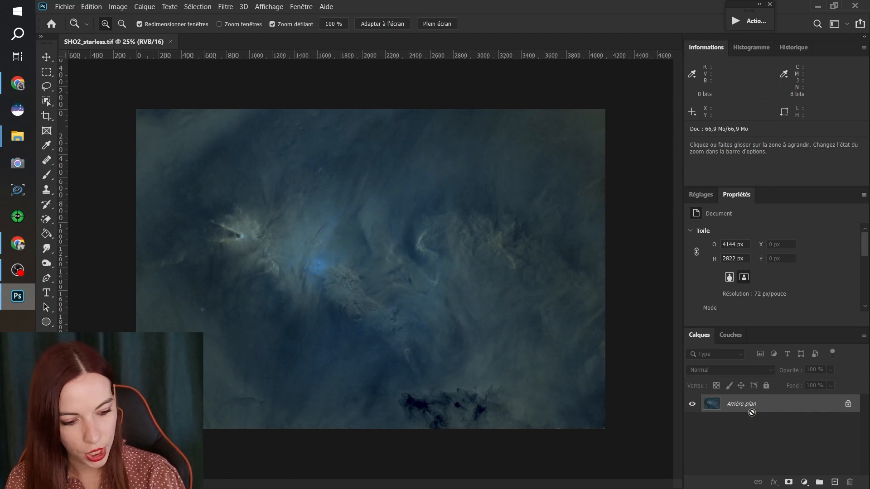
Step: Duplicate the background layer twice and invert the colours of the top copy
{"action": "key", "text": "ctrl+j"}
{"action": "key", "text": "ctrl+j"}
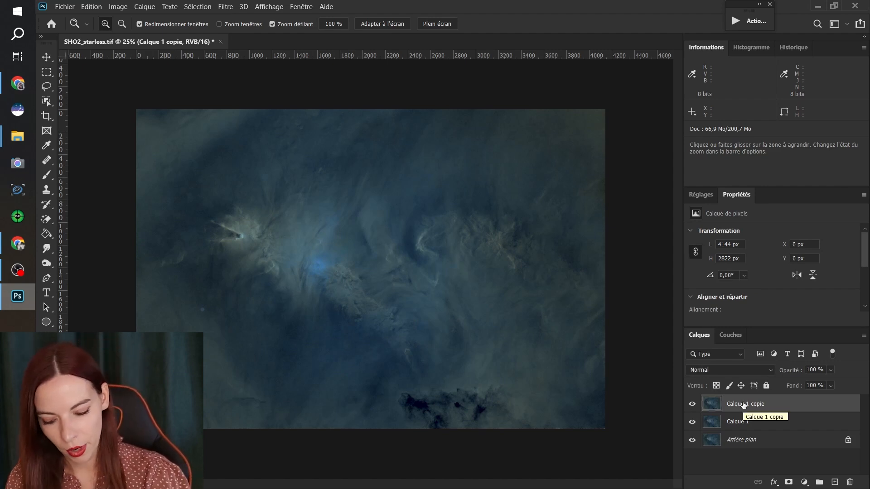
{"action": "key", "text": "ctrl+i"}
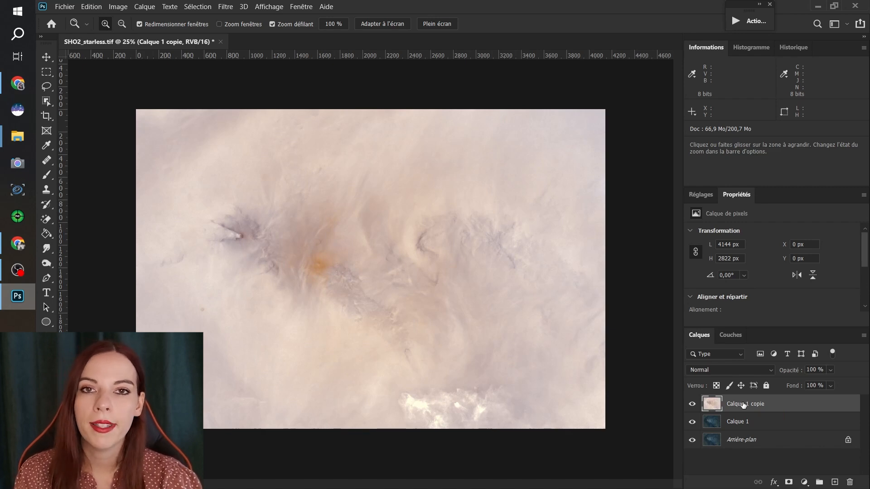
Step: Set the inverted layer's blend mode to Lumière vive and convert the layer to a smart object
{"action": "left_click", "coordinate": [747, 370]}
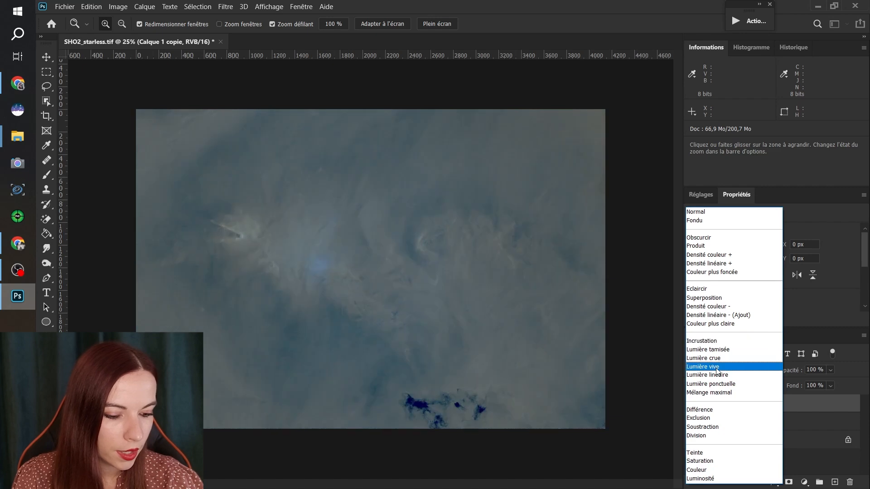
{"action": "left_click", "coordinate": [717, 367]}
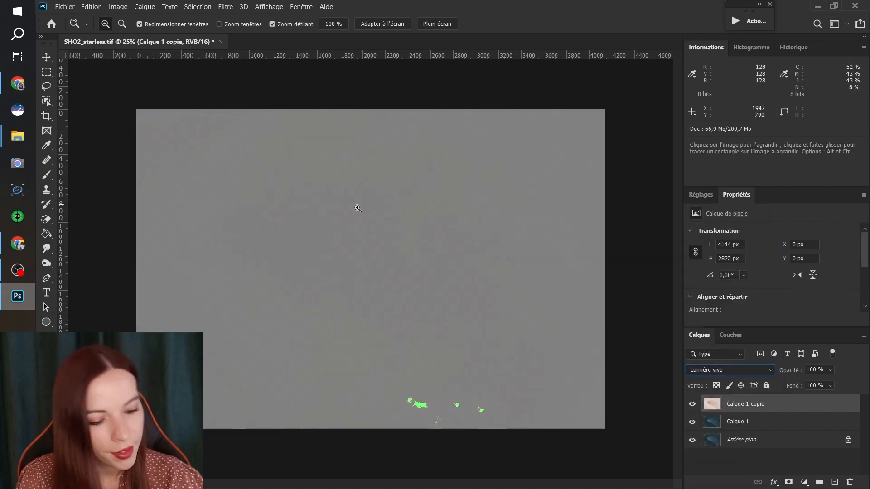
{"action": "right_click", "coordinate": [801, 404]}
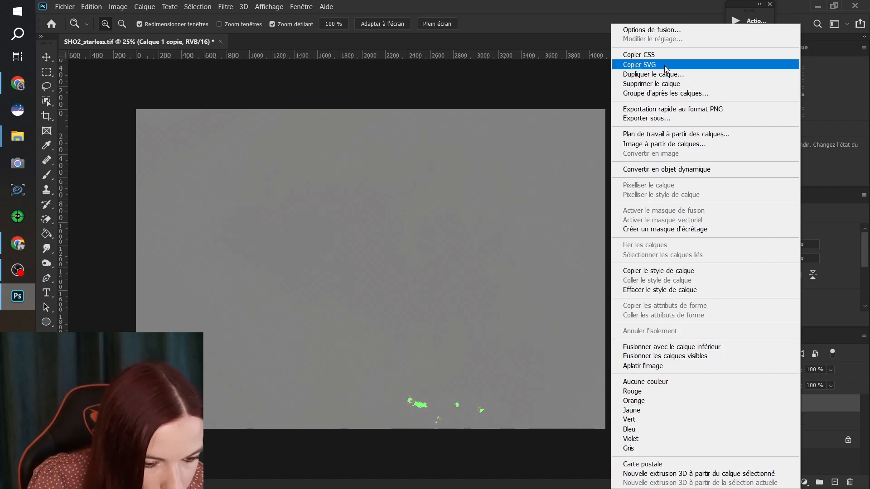
{"action": "left_click", "coordinate": [697, 169]}
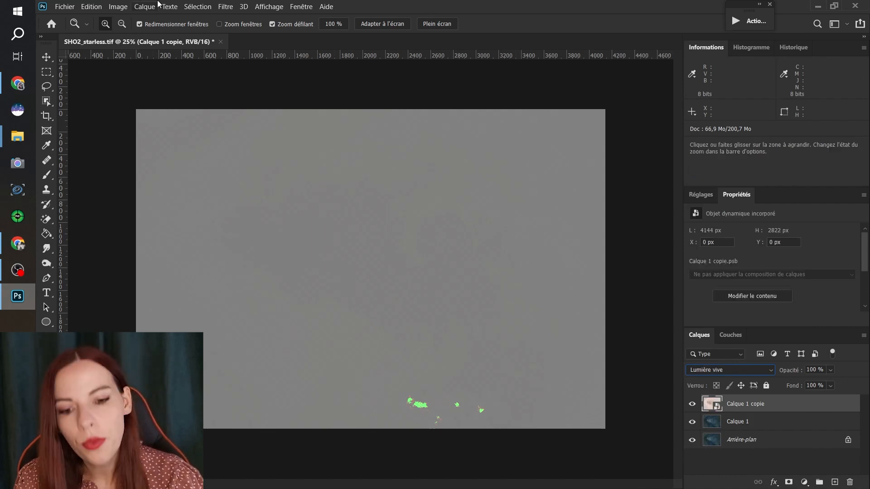
Step: Apply a Gaussian blur with a 3,0 pixel radius to the inverted smart object layer
{"action": "left_click", "coordinate": [225, 9]}
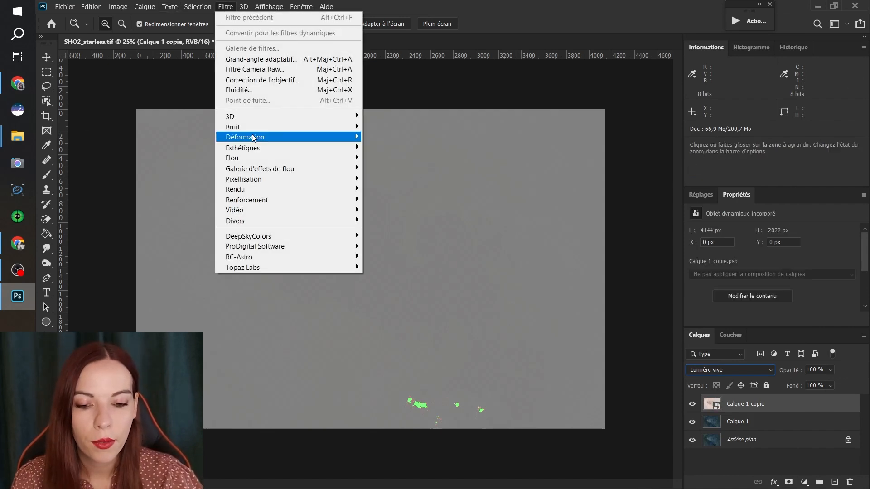
{"action": "mouse_move", "coordinate": [245, 160]}
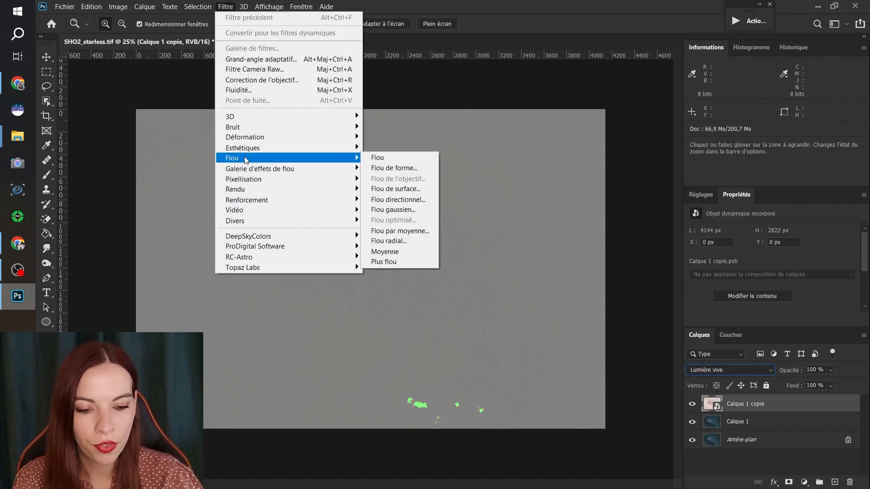
{"action": "left_click", "coordinate": [394, 209]}
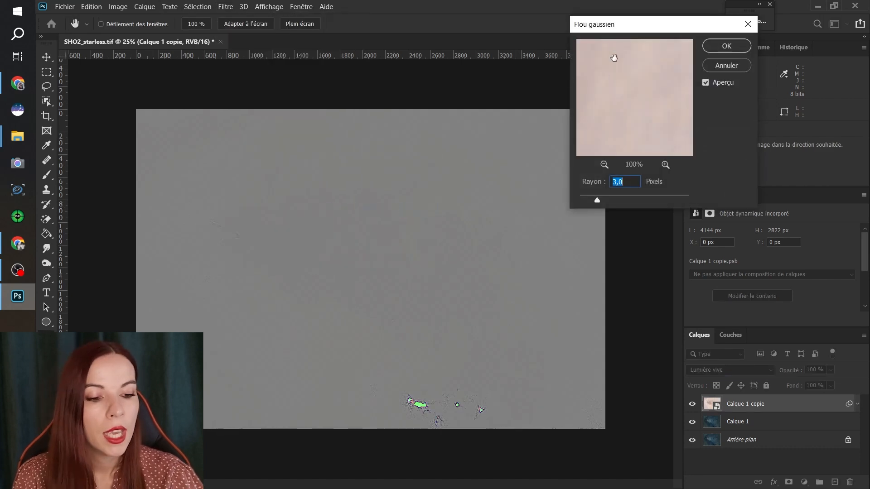
{"action": "left_click_drag", "start_coordinate": [617, 23], "coordinate": [453, 59]}
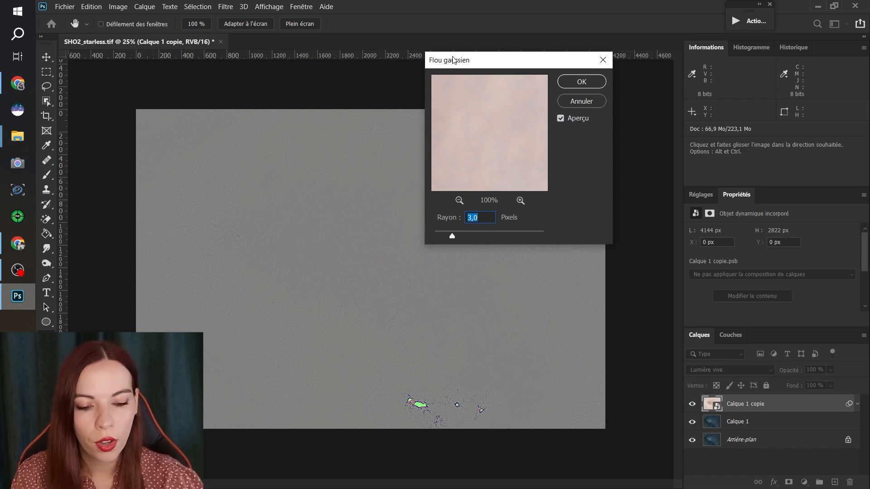
{"action": "left_click", "coordinate": [487, 218]}
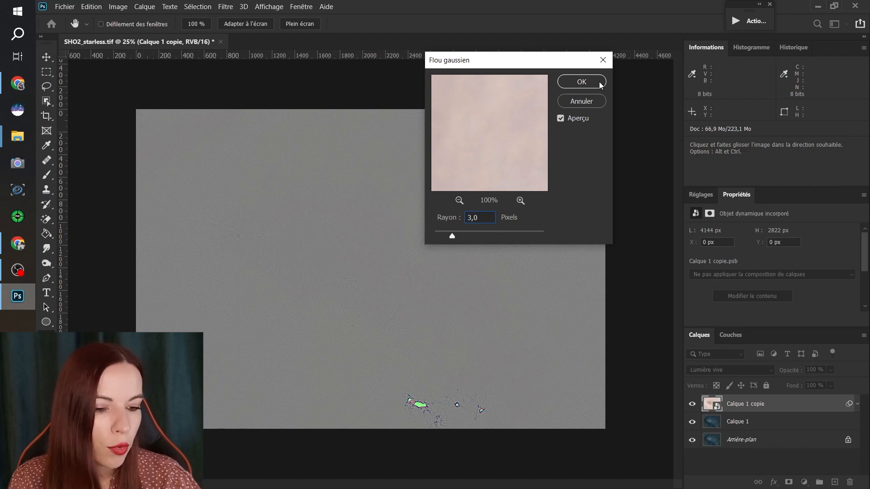
{"action": "left_click", "coordinate": [581, 82]}
Step: Examine the fine detail and noise in the grey result of the blur at several places up close
{"action": "key", "text": "z"}
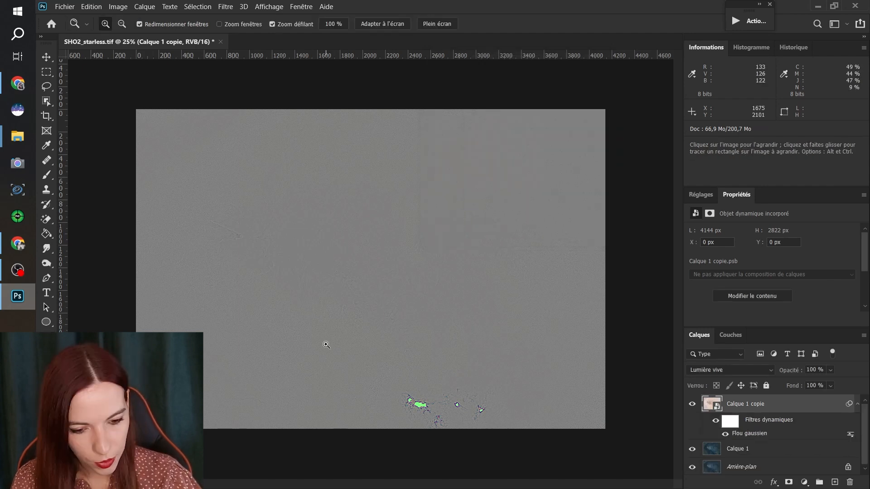
{"action": "left_click", "coordinate": [400, 393]}
{"action": "left_click_drag", "start_coordinate": [416, 418], "coordinate": [426, 419]}
{"action": "scroll", "coordinate": [339, 291], "scroll_direction": "up", "scroll_amount": 5}
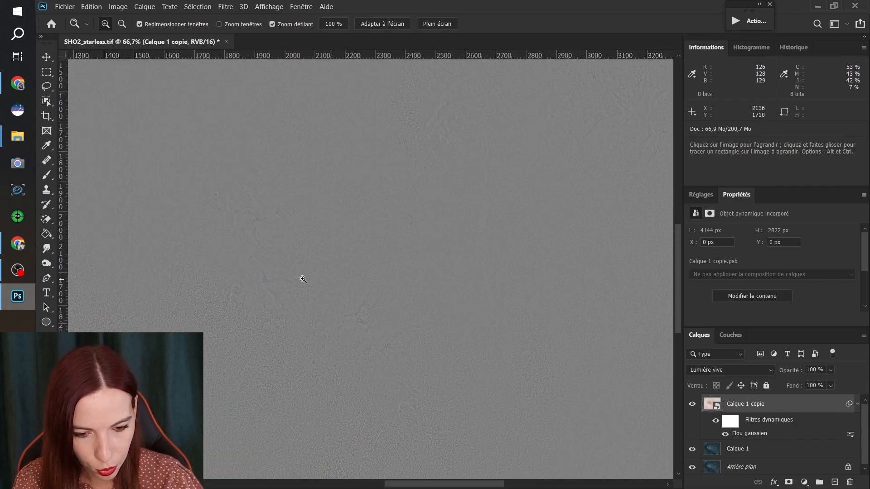
{"action": "right_click", "coordinate": [359, 300]}
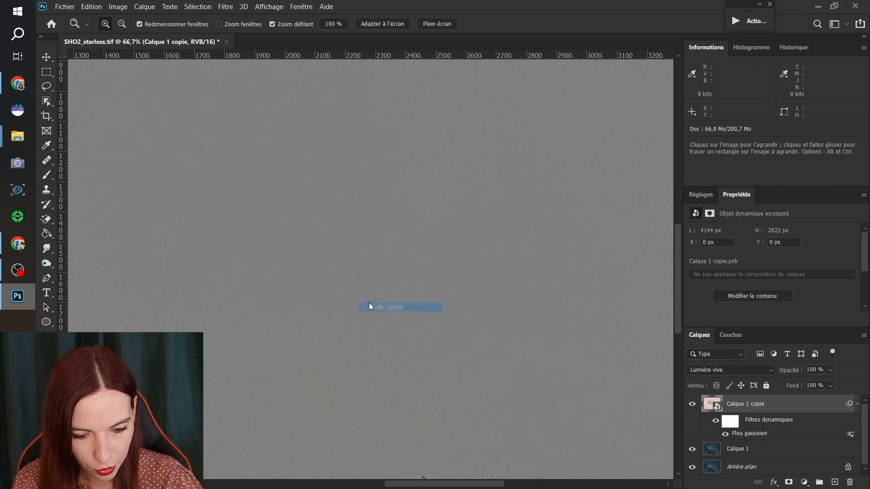
{"action": "left_click", "coordinate": [369, 306]}
{"action": "left_click_drag", "start_coordinate": [303, 240], "coordinate": [492, 395]}
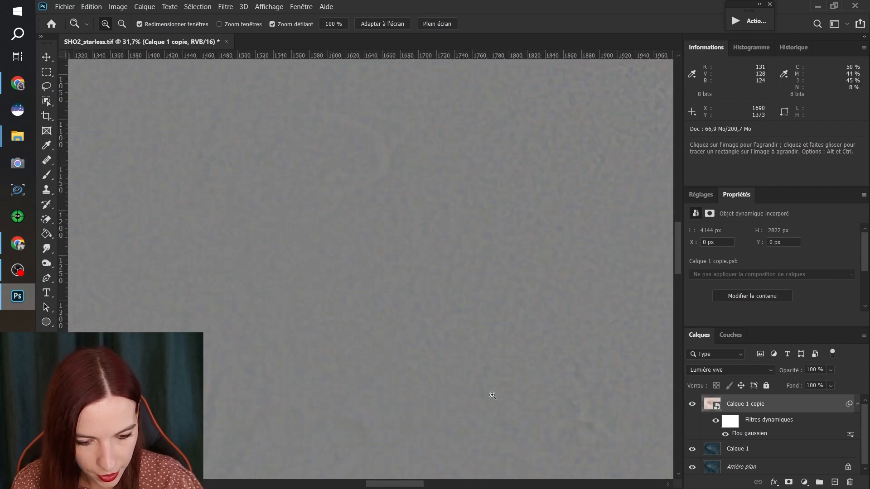
{"action": "left_click", "coordinate": [514, 331], "text": "alt"}
{"action": "left_click", "coordinate": [514, 331], "text": "alt"}
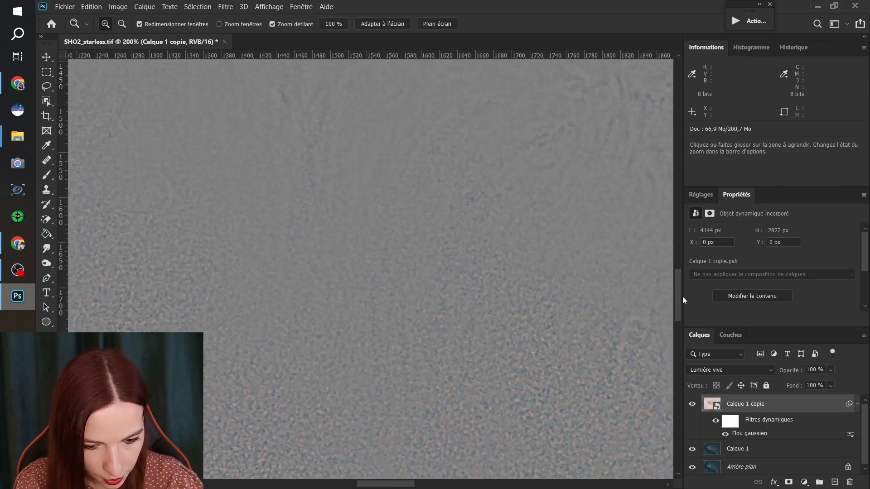
{"action": "left_click_drag", "start_coordinate": [684, 275], "coordinate": [683, 265]}
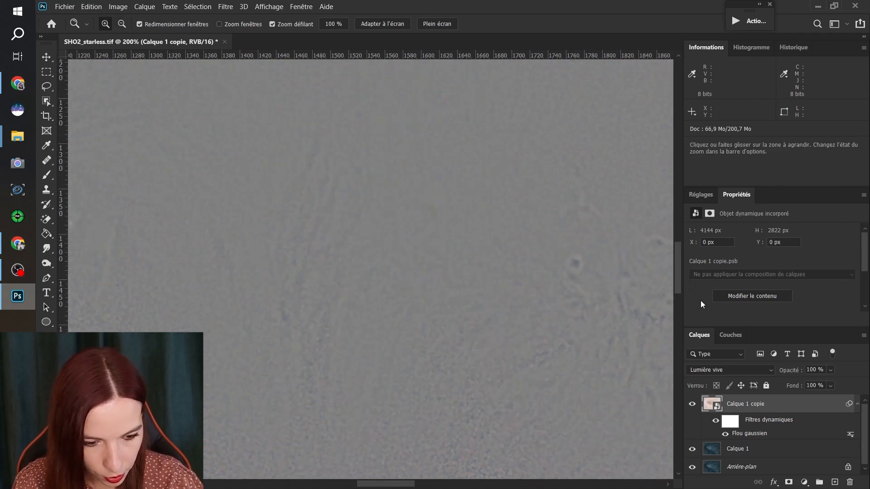
{"action": "left_click", "coordinate": [716, 422]}
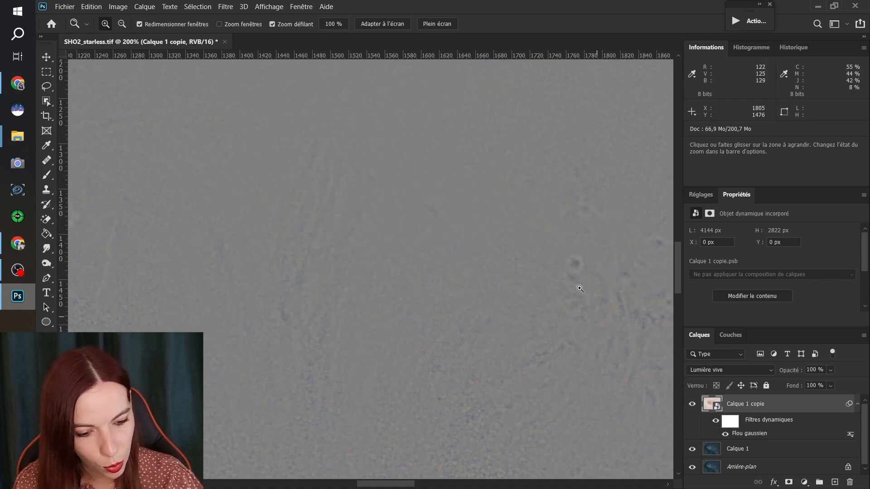
{"action": "right_click", "coordinate": [475, 240]}
{"action": "left_click", "coordinate": [492, 248]}
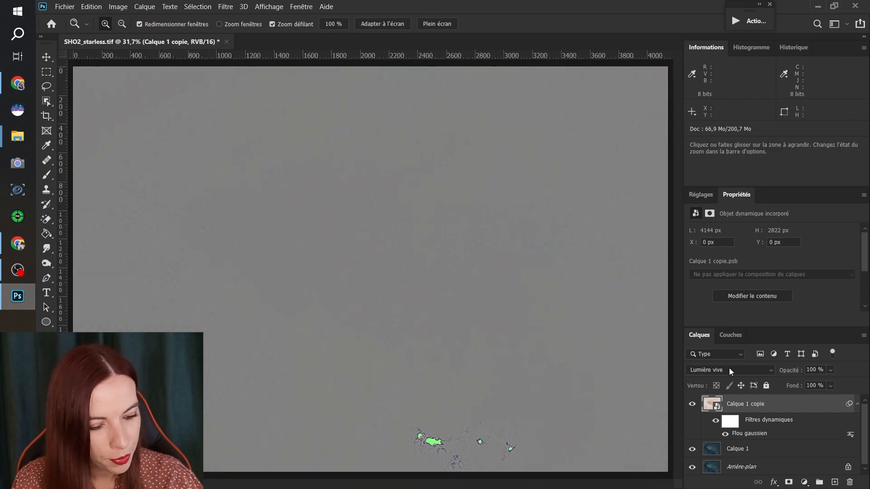
Step: Group the blurred smart object layer and the Calque 1 layer together
{"action": "left_click", "coordinate": [750, 450]}
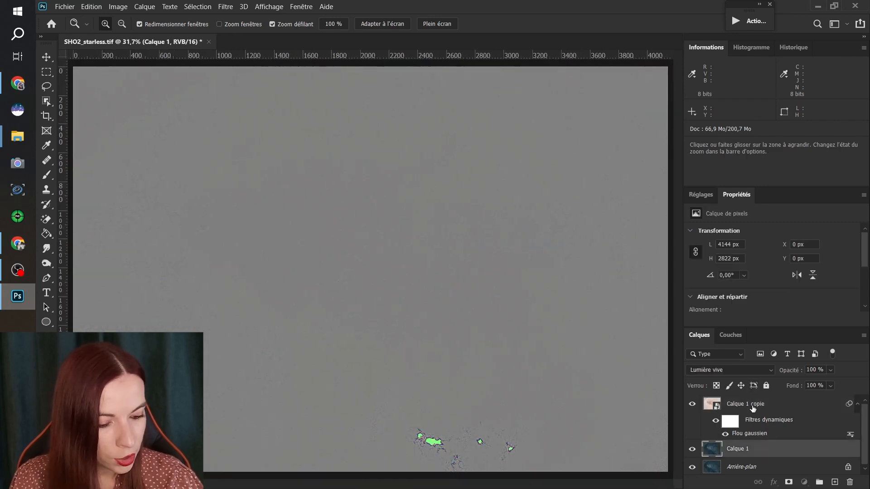
{"action": "left_click", "coordinate": [752, 408]}
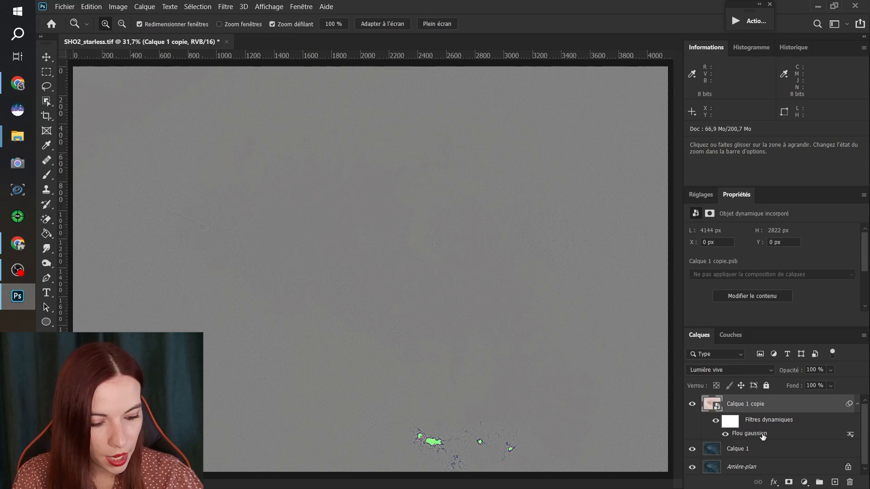
{"action": "left_click", "coordinate": [740, 453]}
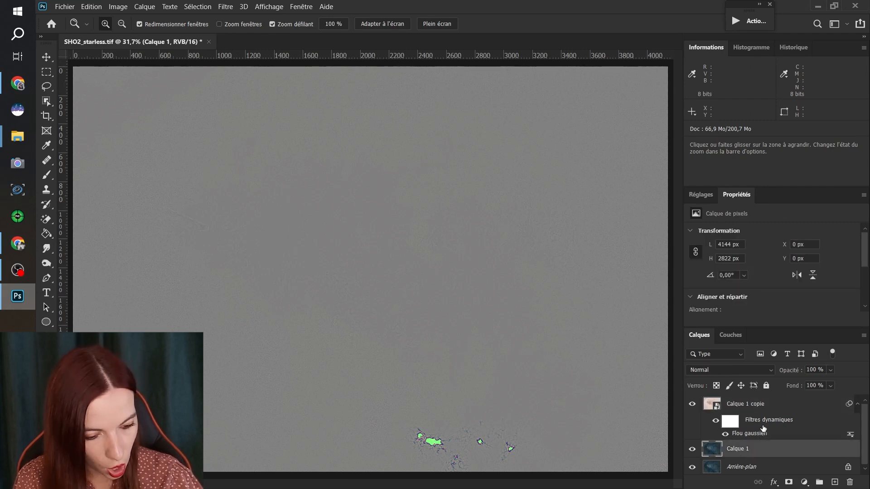
{"action": "left_click", "coordinate": [750, 407], "text": "ctrl"}
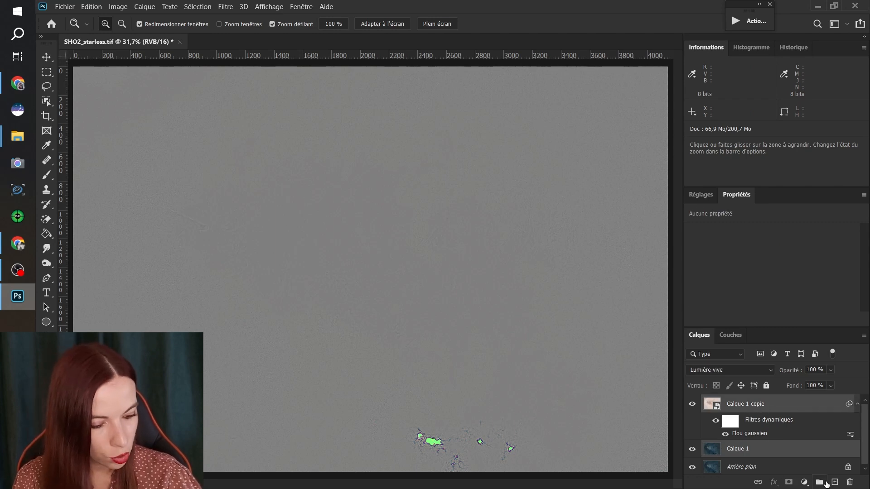
{"action": "left_click", "coordinate": [818, 483]}
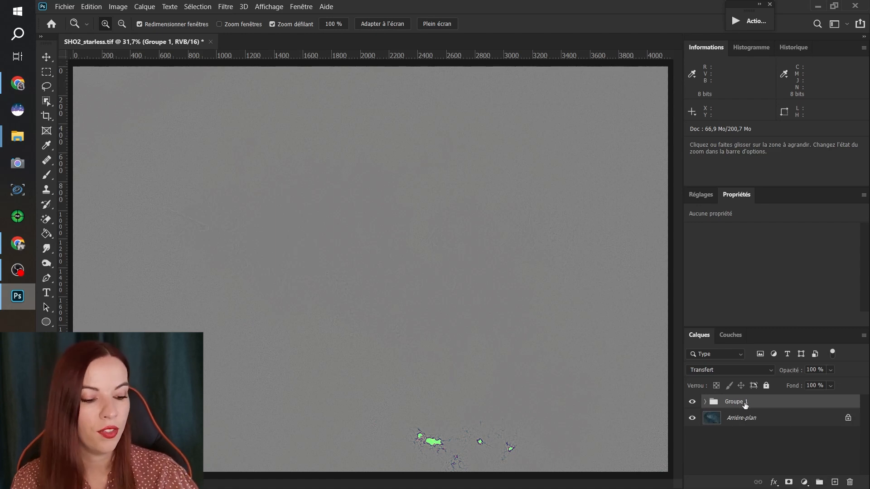
Step: Set the group's blend mode to Incrustation and compare the nebula detail with the group hidden and shown
{"action": "left_click", "coordinate": [705, 402]}
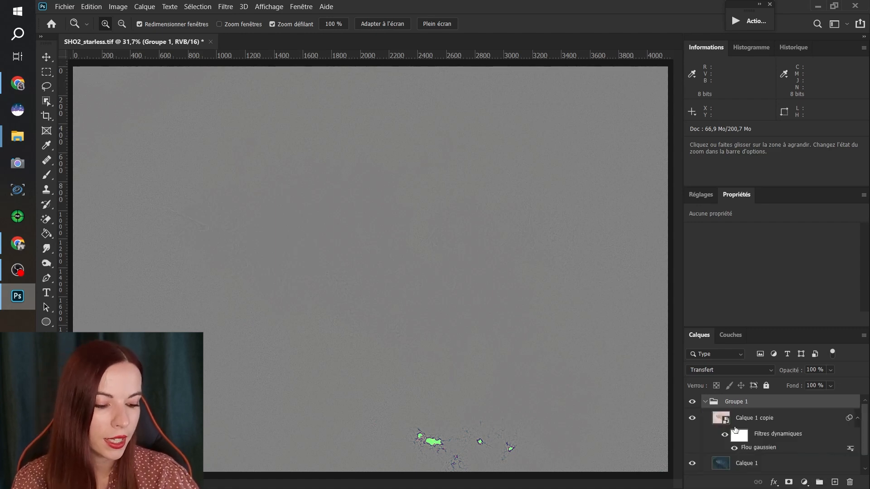
{"action": "left_click", "coordinate": [706, 403]}
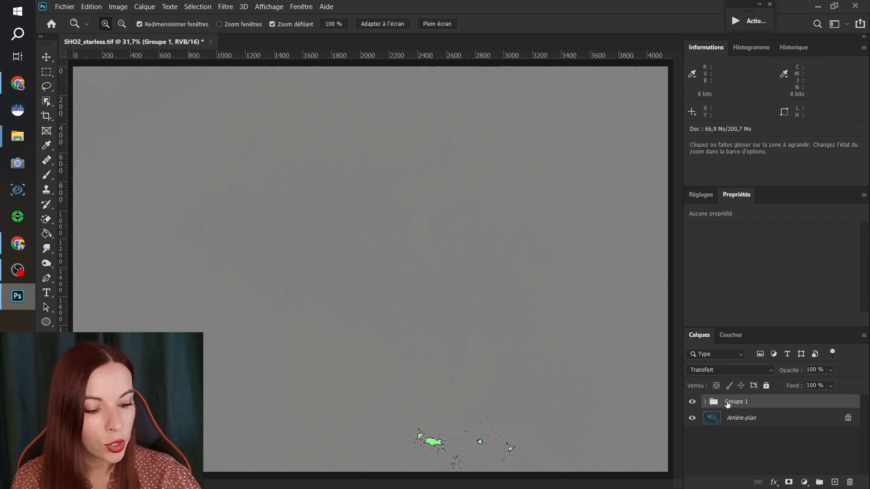
{"action": "left_click", "coordinate": [770, 370]}
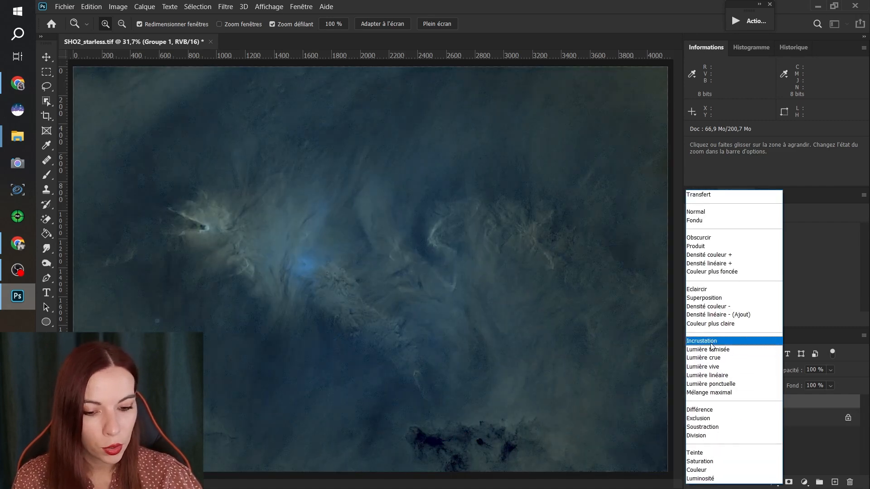
{"action": "left_click", "coordinate": [711, 342]}
{"action": "left_click_drag", "start_coordinate": [326, 293], "coordinate": [499, 243]}
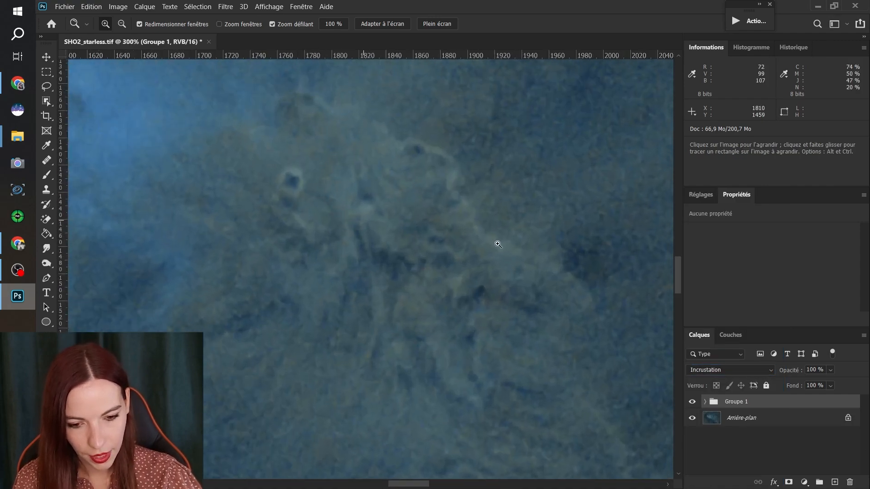
{"action": "left_click", "coordinate": [692, 402]}
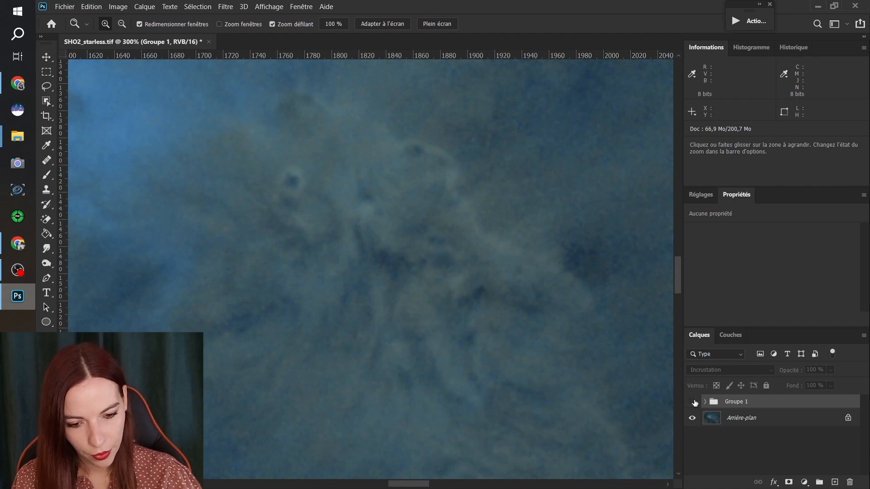
{"action": "left_click", "coordinate": [693, 402]}
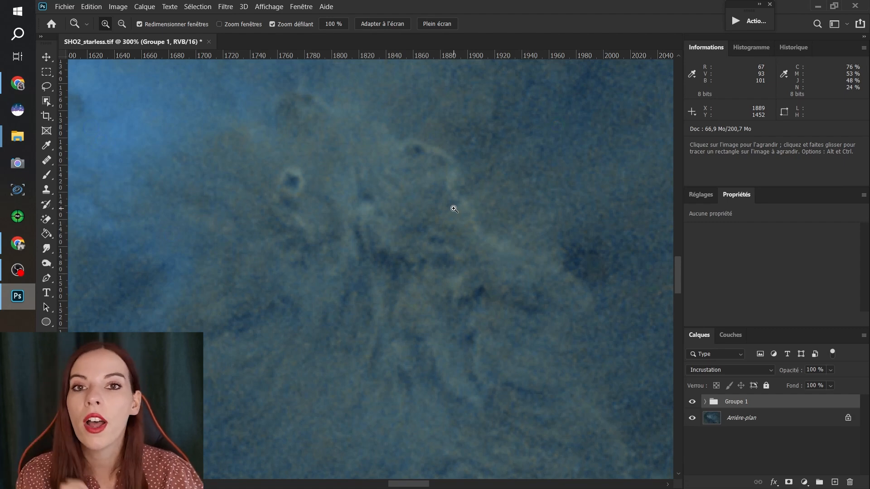
Step: Hide the sharpening group and duplicate the background layer beneath it
{"action": "left_click", "coordinate": [692, 402]}
{"action": "left_click", "coordinate": [737, 418]}
{"action": "key", "text": "ctrl+j"}
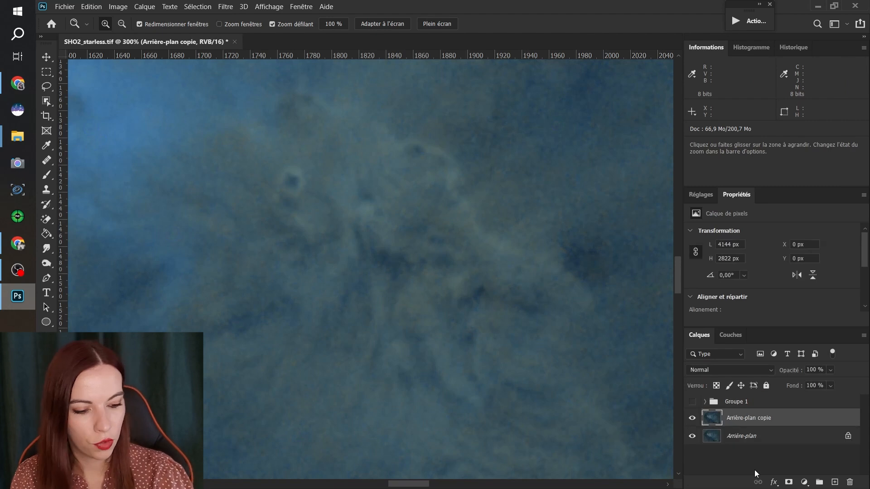
Step: Apply Réduction du bruit to the background copy with intensity 10, detail preservation 100 %, colour noise reduction 100 % and detail sharpening 0 %
{"action": "right_click", "coordinate": [253, 274]}
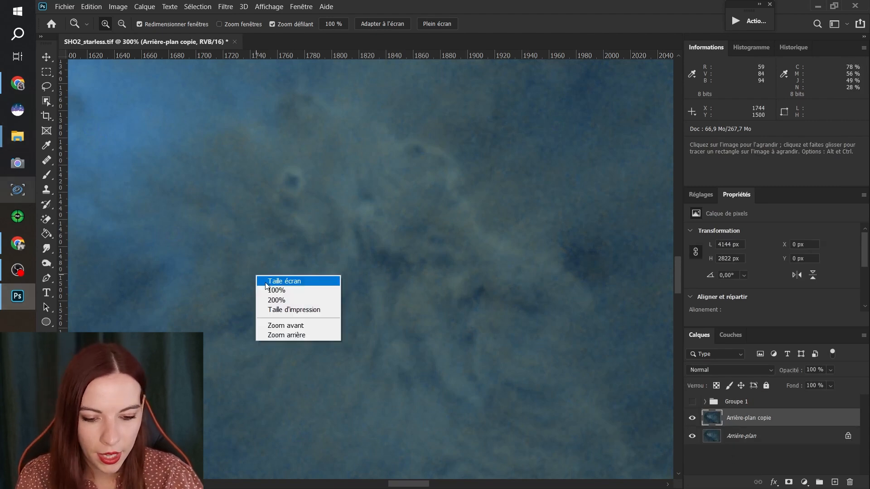
{"action": "left_click", "coordinate": [272, 279]}
{"action": "left_click", "coordinate": [409, 145]}
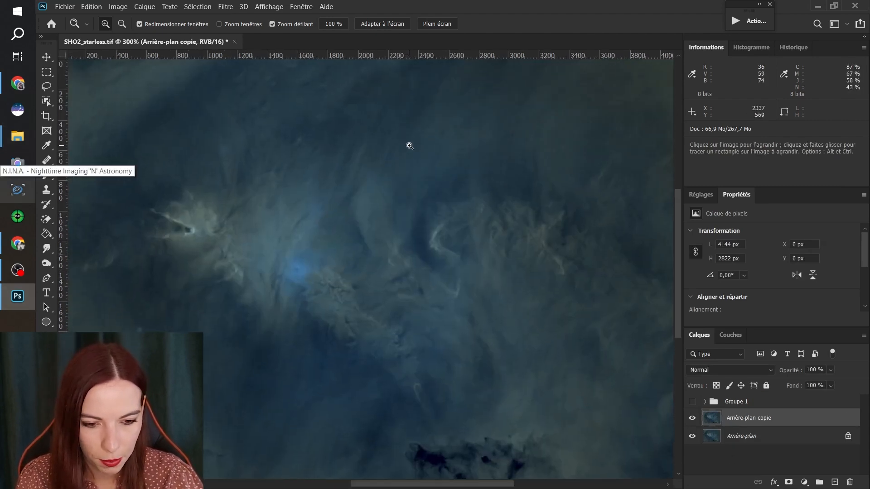
{"action": "left_click", "coordinate": [403, 157]}
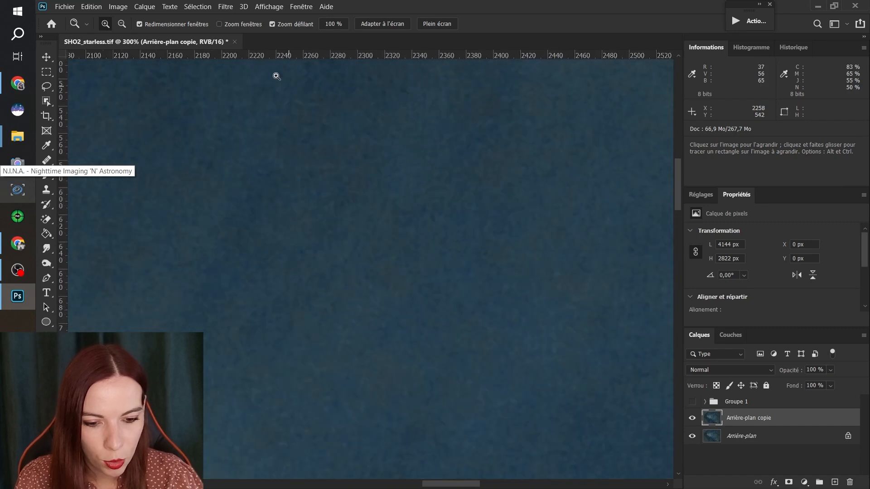
{"action": "left_click", "coordinate": [225, 6]}
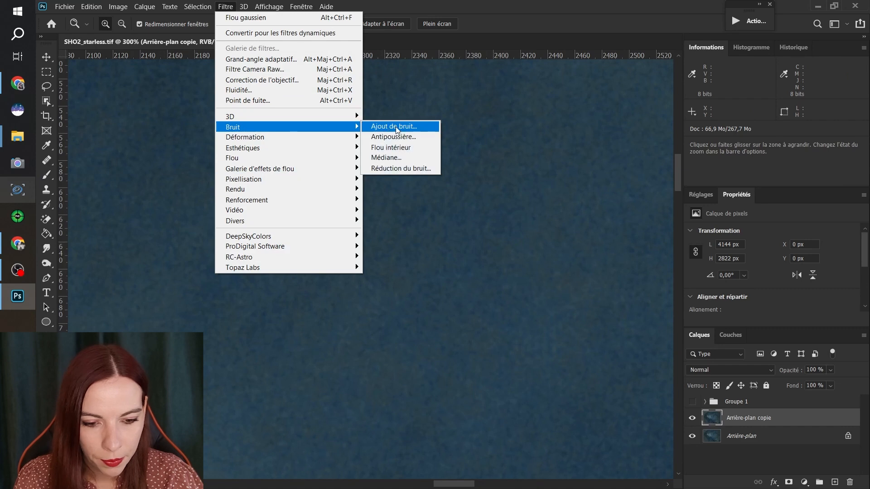
{"action": "left_click", "coordinate": [395, 171]}
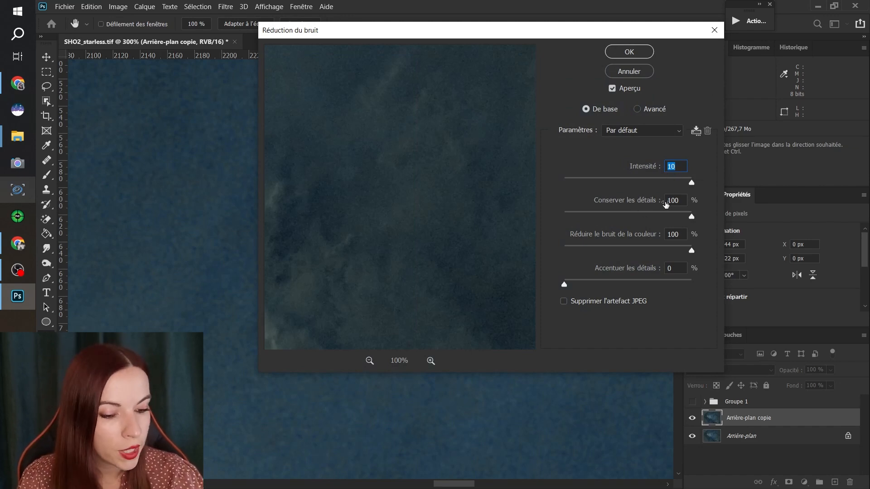
{"action": "key", "text": "Tab"}
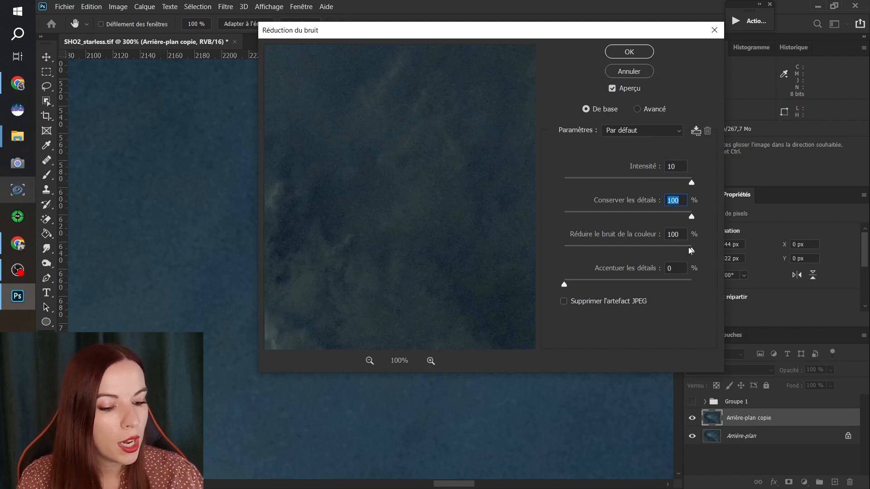
{"action": "key", "text": "Tab"}
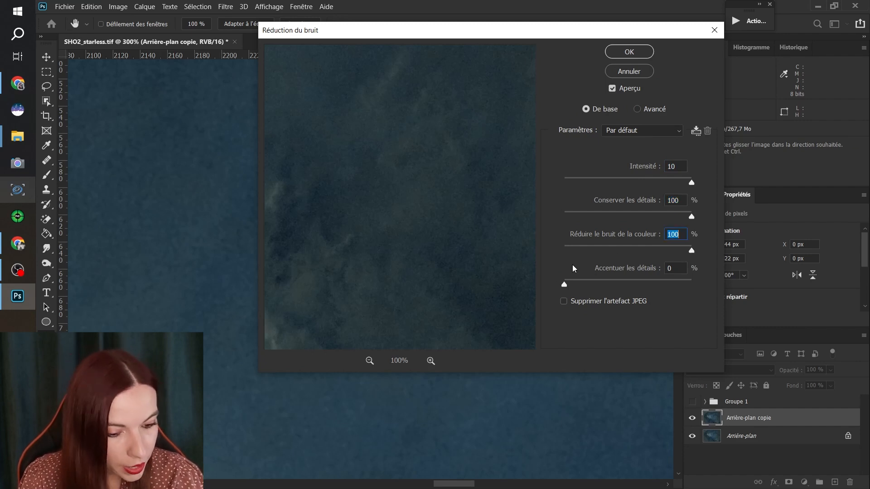
{"action": "left_click", "coordinate": [639, 51]}
Step: Compare the noise up close with the denoised background copy hidden and shown, and inspect the central nebula area
{"action": "scroll", "coordinate": [362, 231], "scroll_direction": "up", "scroll_amount": 2}
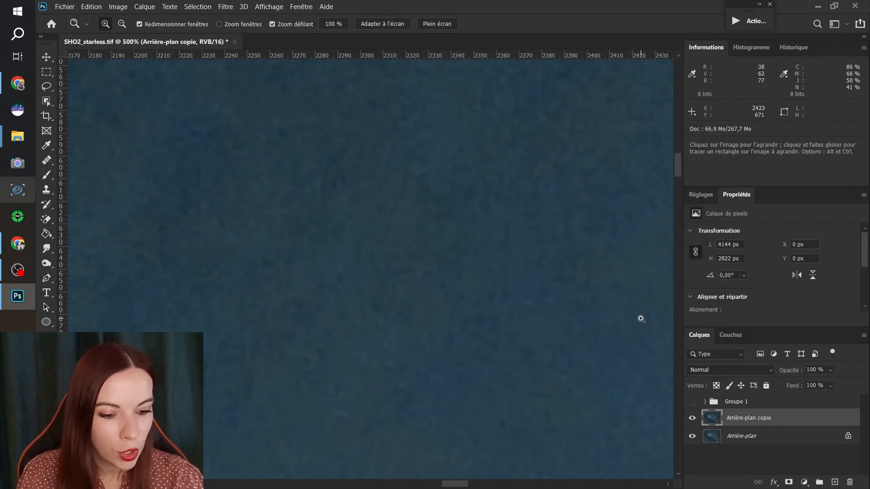
{"action": "left_click", "coordinate": [315, 191]}
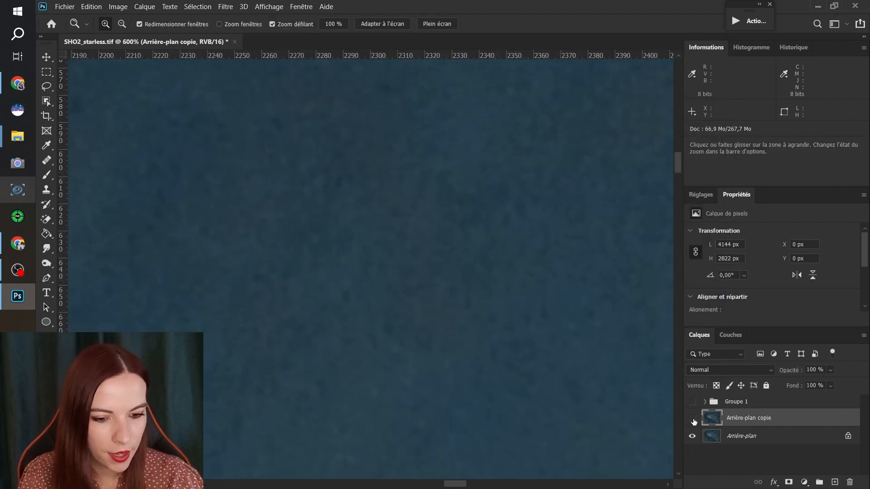
{"action": "left_click", "coordinate": [692, 418]}
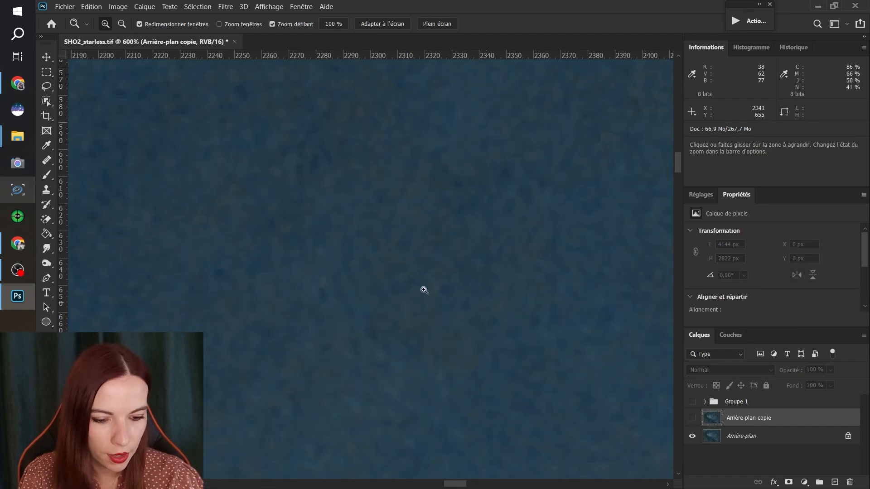
{"action": "scroll", "coordinate": [449, 303], "scroll_direction": "up", "scroll_amount": 3}
{"action": "left_click", "coordinate": [394, 295], "text": "alt"}
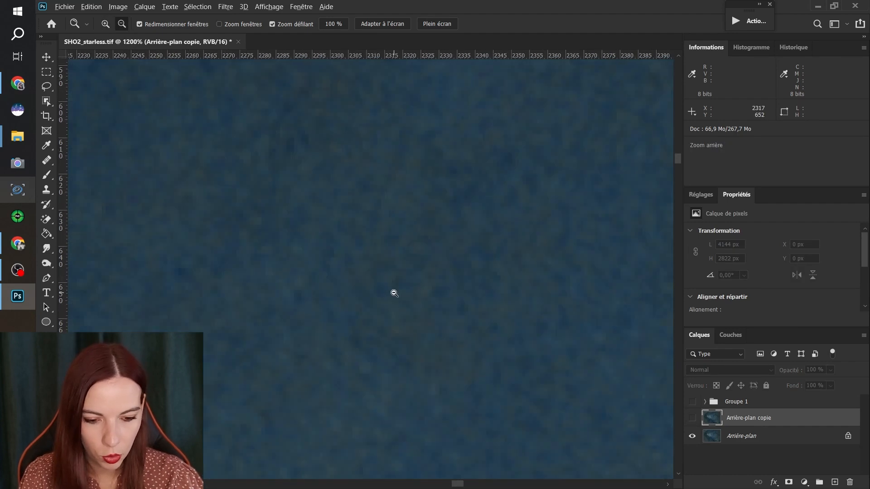
{"action": "left_click", "coordinate": [691, 418]}
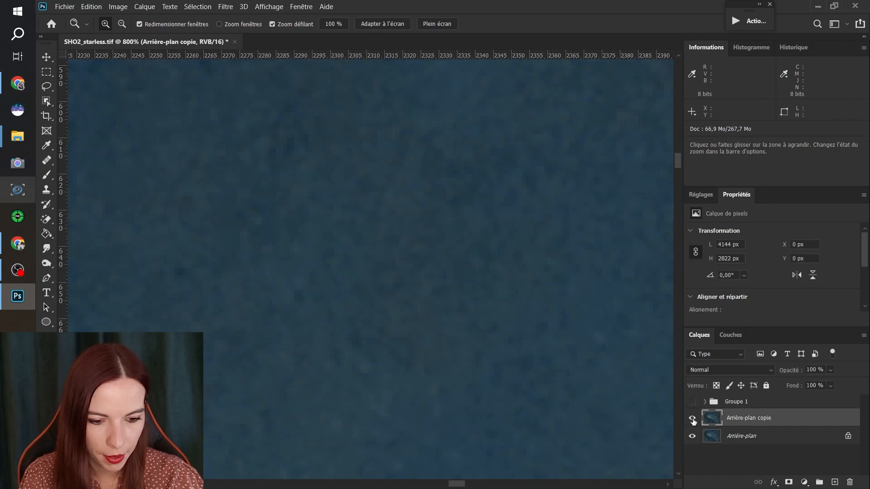
{"action": "right_click", "coordinate": [305, 184]}
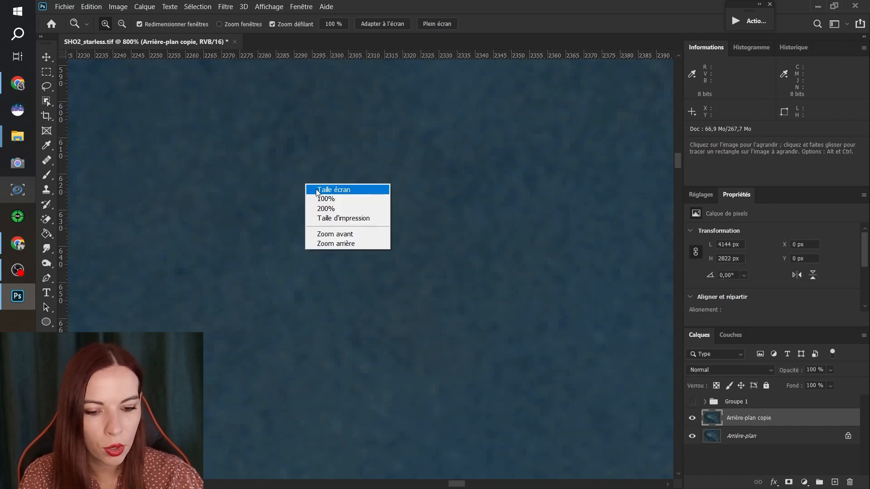
{"action": "left_click", "coordinate": [317, 190]}
{"action": "left_click", "coordinate": [398, 286]}
{"action": "left_click", "coordinate": [394, 287]}
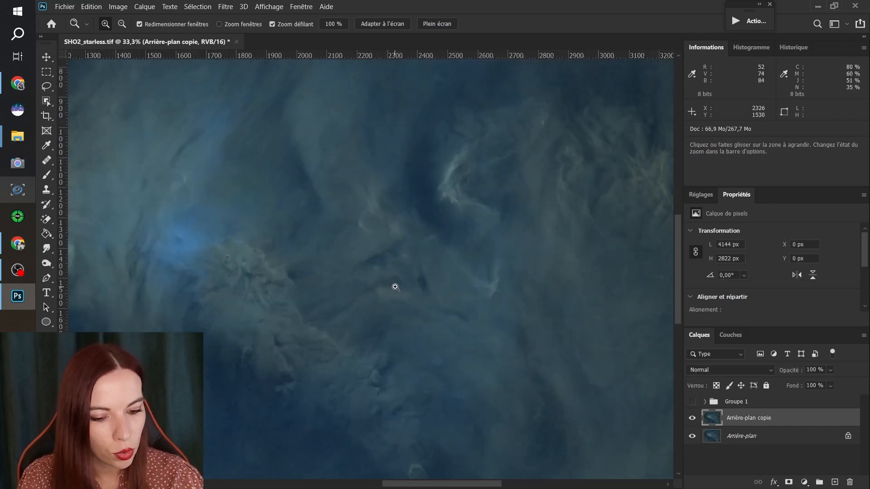
{"action": "left_click", "coordinate": [395, 287]}
{"action": "left_click", "coordinate": [395, 288]}
{"action": "left_click", "coordinate": [395, 287]}
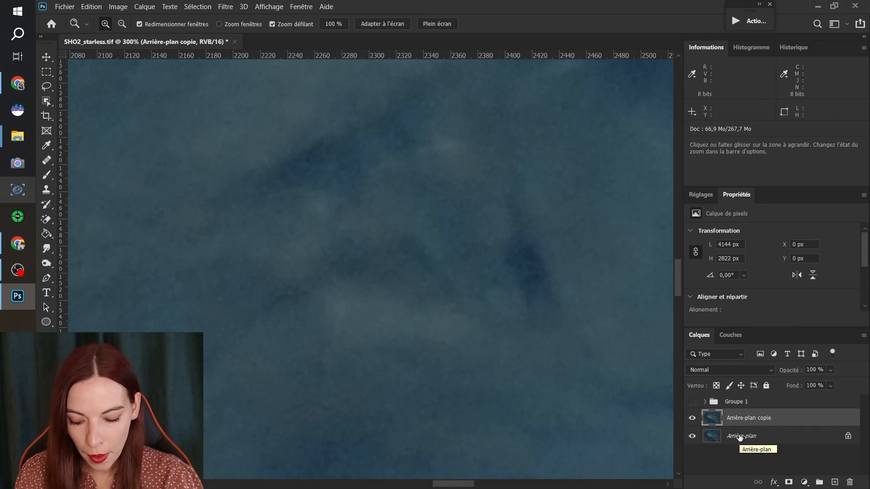
Step: Stamp the visible layers into a new layer and apply Réduction du bruit with intensity 10, detail preservation 0 % and colour noise reduction 0 %
{"action": "key", "text": "ctrl+alt+shift+e"}
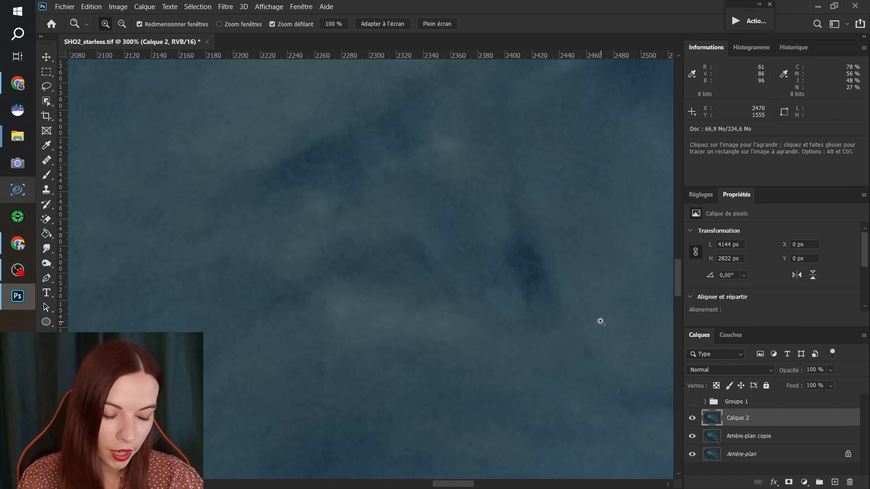
{"action": "left_click", "coordinate": [225, 7]}
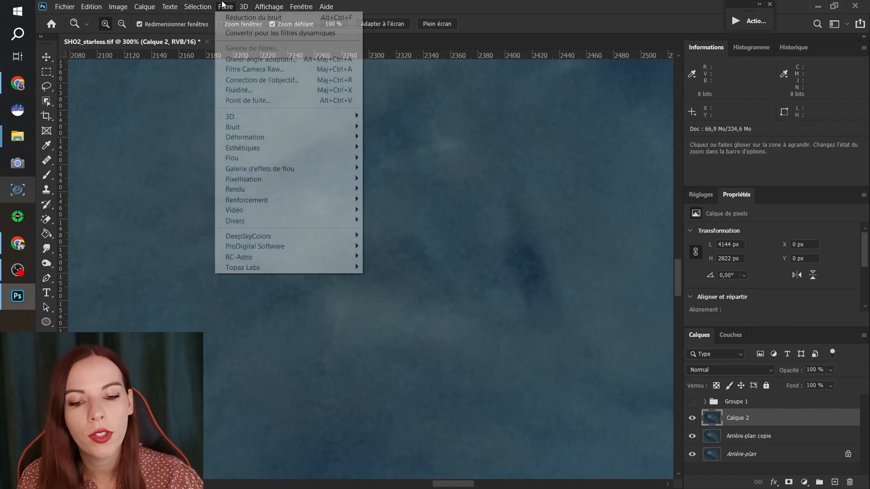
{"action": "mouse_move", "coordinate": [244, 127]}
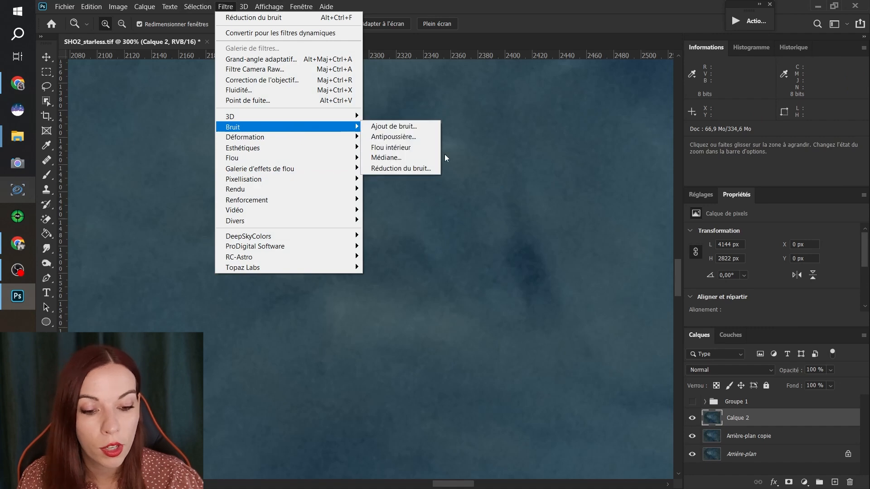
{"action": "left_click", "coordinate": [403, 169]}
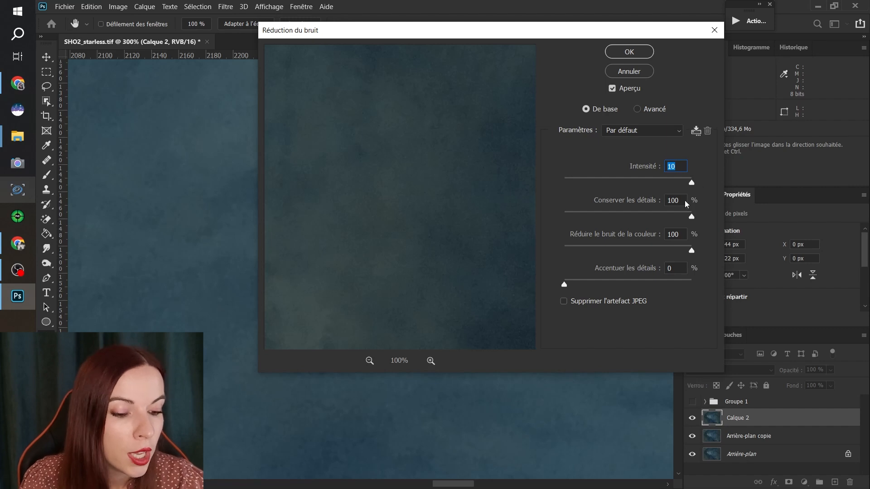
{"action": "left_click_drag", "start_coordinate": [689, 250], "coordinate": [426, 264]}
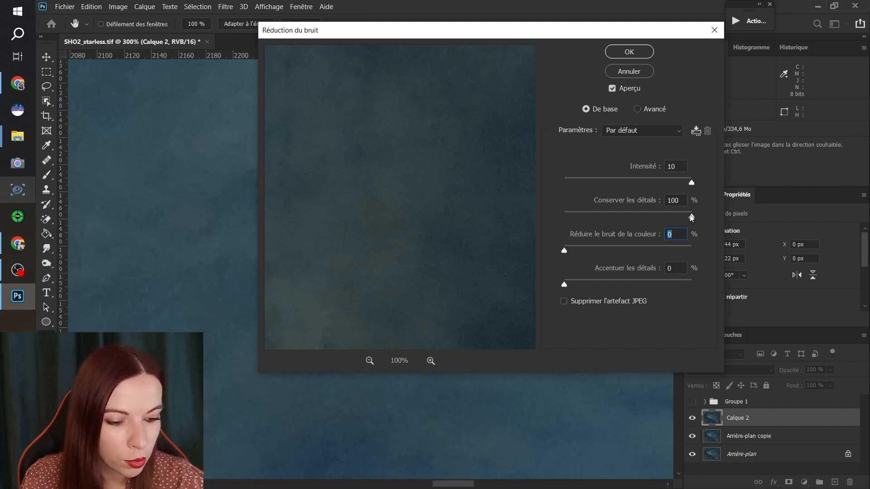
{"action": "left_click_drag", "start_coordinate": [677, 216], "coordinate": [540, 218]}
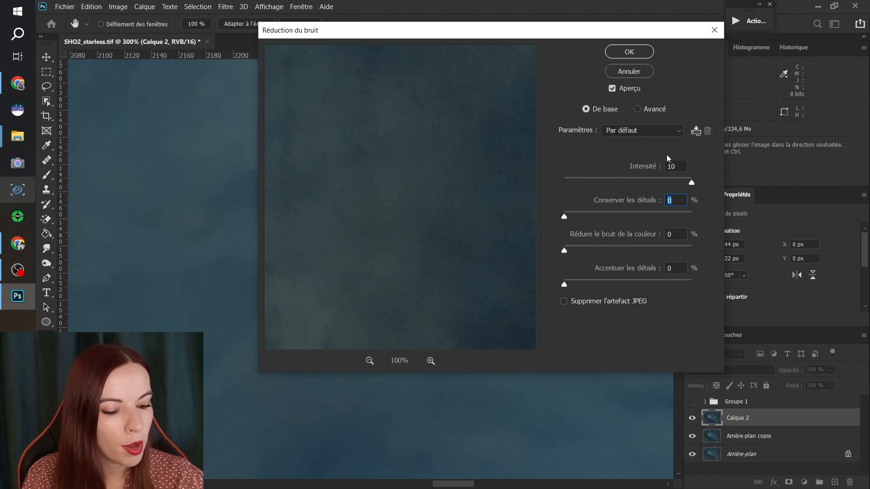
{"action": "left_click", "coordinate": [629, 53]}
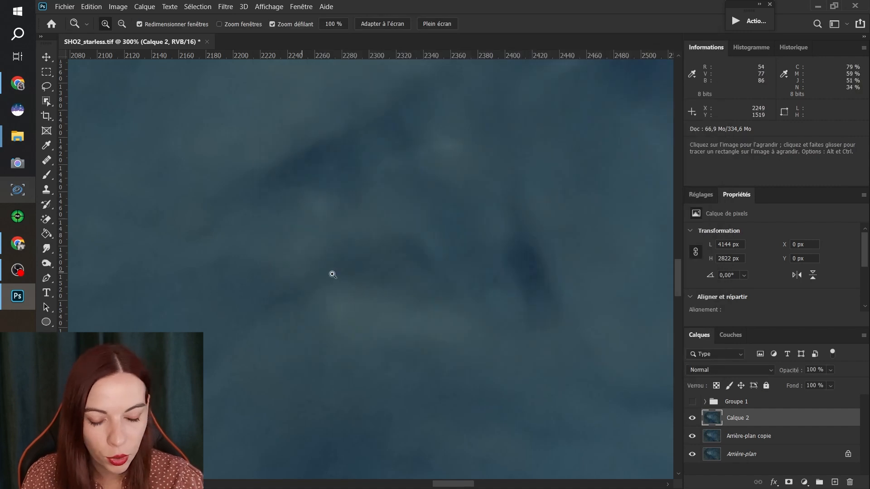
Step: Compare the nebula detail with Calque 2 hidden and shown, including around the bright structure on the nebula's left side
{"action": "left_click", "coordinate": [691, 418]}
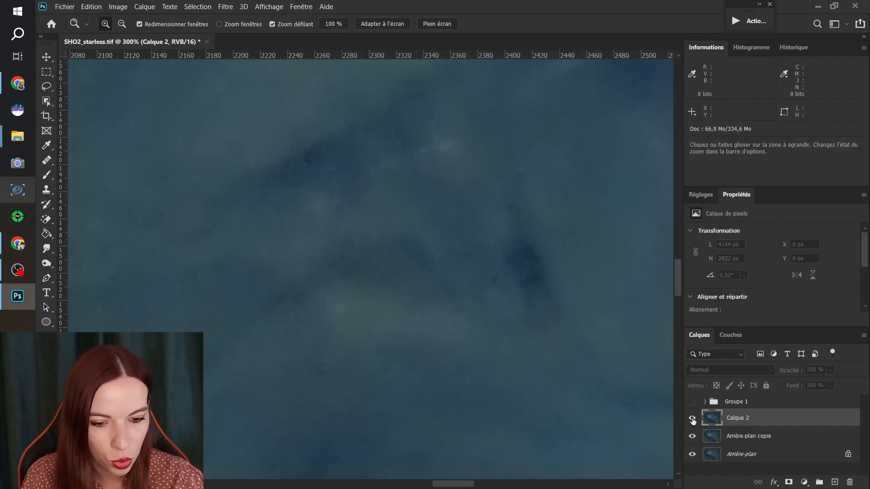
{"action": "left_click", "coordinate": [691, 418]}
{"action": "right_click", "coordinate": [425, 287]}
{"action": "left_click", "coordinate": [437, 294]}
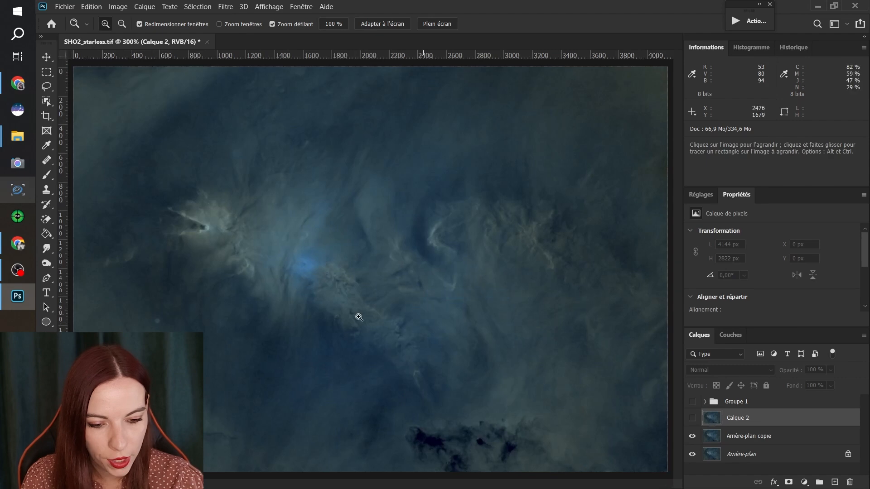
{"action": "left_click_drag", "start_coordinate": [211, 238], "coordinate": [429, 268]}
{"action": "left_click", "coordinate": [692, 418]}
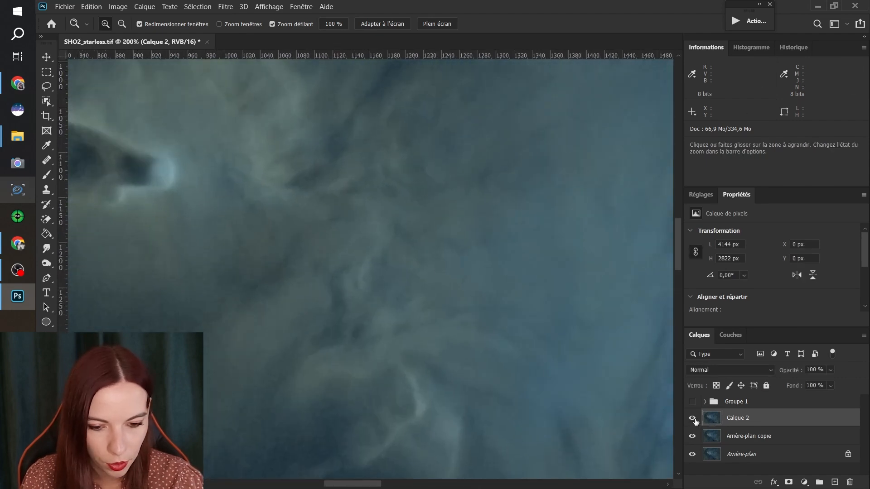
Step: Set the opacity of Calque 2 to 50 % and compare the image with the layer hidden and shown
{"action": "left_click", "coordinate": [813, 370]}
{"action": "type", "text": "50"}
{"action": "key", "text": "Return"}
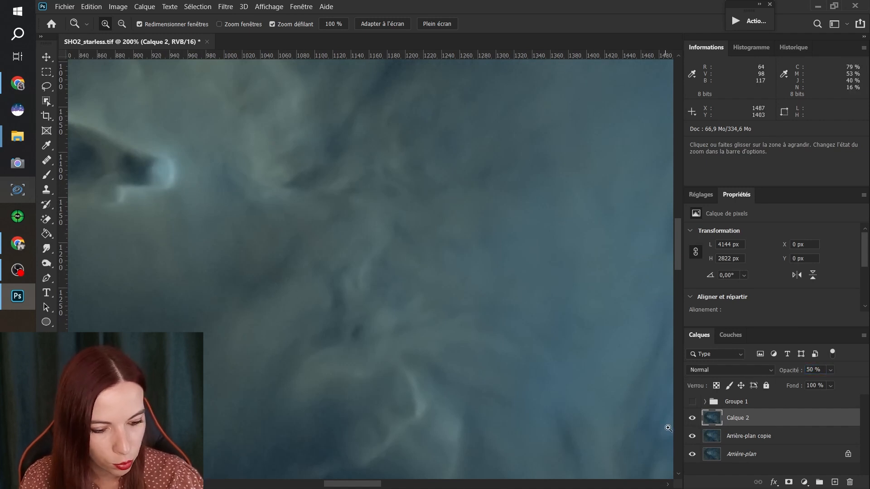
{"action": "left_click", "coordinate": [692, 418]}
{"action": "left_click", "coordinate": [692, 418]}
{"action": "left_click", "coordinate": [692, 418]}
{"action": "left_click", "coordinate": [692, 418]}
{"action": "left_click", "coordinate": [692, 418]}
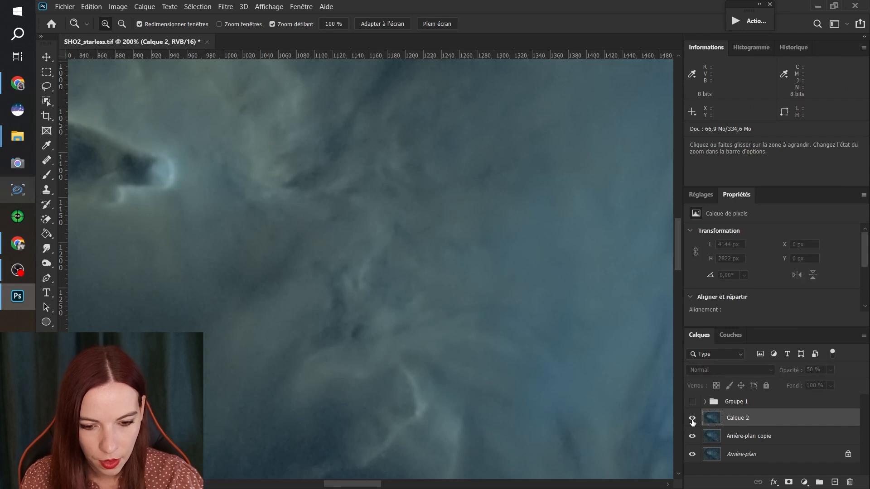
Step: Examine the effect of the half-opacity Calque 2 on noise and detail up close in several nebula areas
{"action": "left_click", "coordinate": [463, 283]}
{"action": "left_click", "coordinate": [463, 283]}
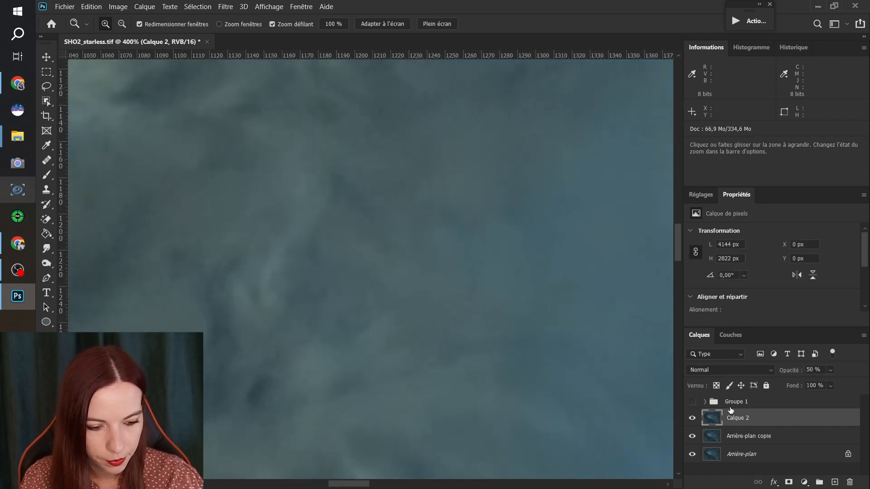
{"action": "left_click", "coordinate": [692, 418]}
{"action": "left_click", "coordinate": [691, 418]}
{"action": "left_click", "coordinate": [691, 420]}
{"action": "right_click", "coordinate": [390, 313]}
{"action": "left_click", "coordinate": [406, 324]}
{"action": "left_click_drag", "start_coordinate": [332, 309], "coordinate": [306, 192]}
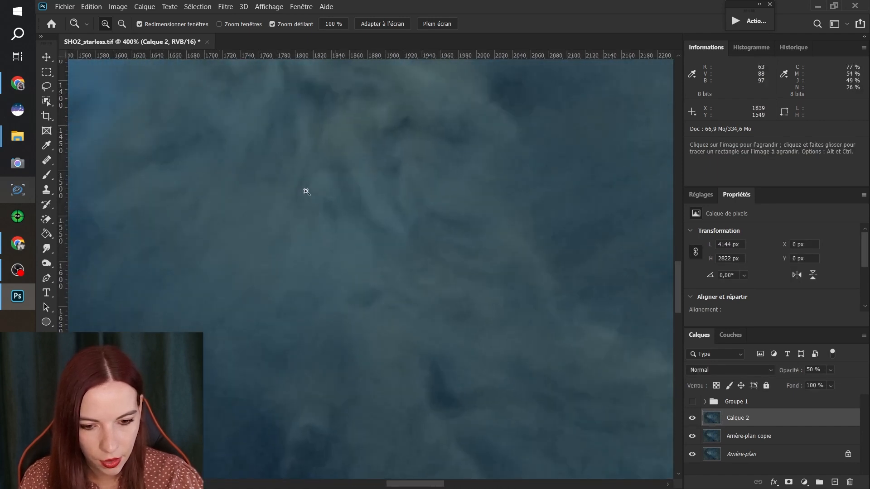
{"action": "left_click", "coordinate": [395, 211]}
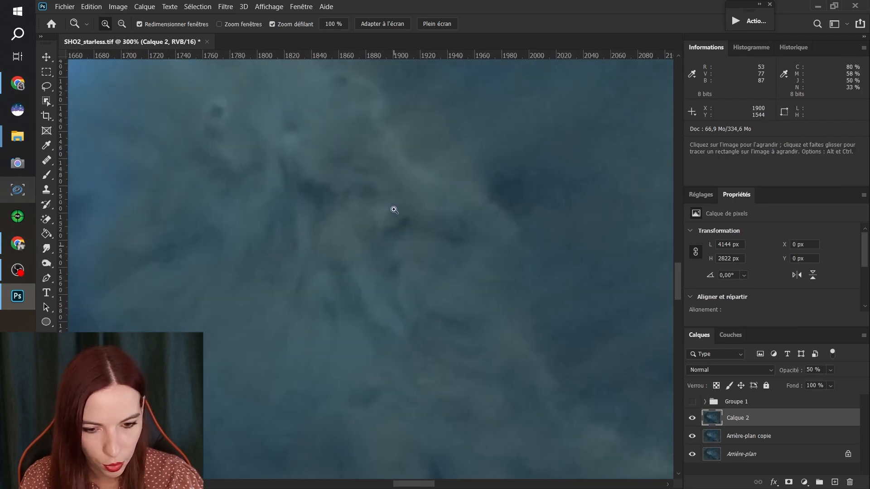
{"action": "scroll", "coordinate": [394, 210], "scroll_direction": "up", "scroll_amount": 3}
{"action": "left_click", "coordinate": [691, 418]}
{"action": "left_click", "coordinate": [691, 419]}
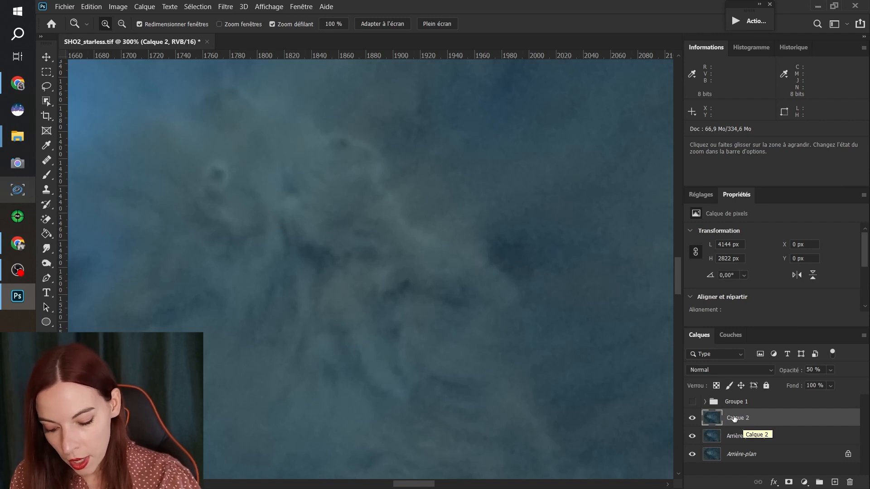
Step: Stamp the visible layers into a new layer above Calque 2 and name it base
{"action": "key", "text": "ctrl+shift+alt+e"}
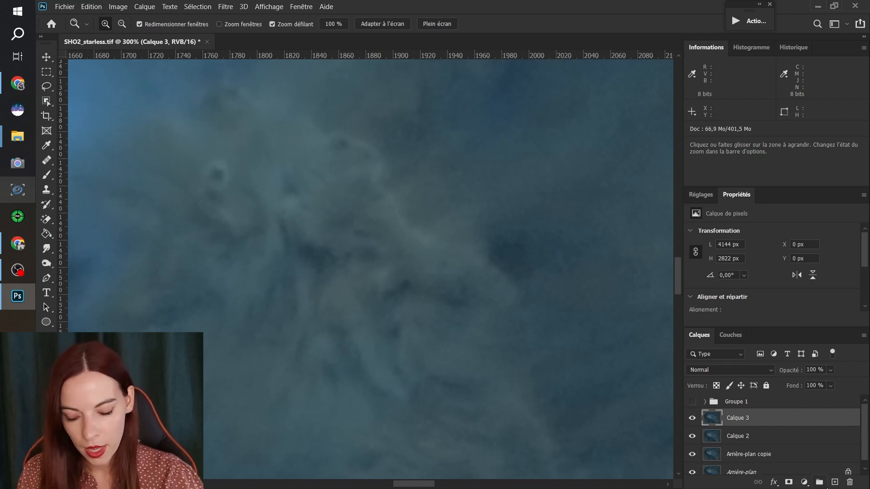
{"action": "double_click", "coordinate": [734, 418]}
{"action": "type", "text": "base"}
{"action": "key", "text": "Return"}
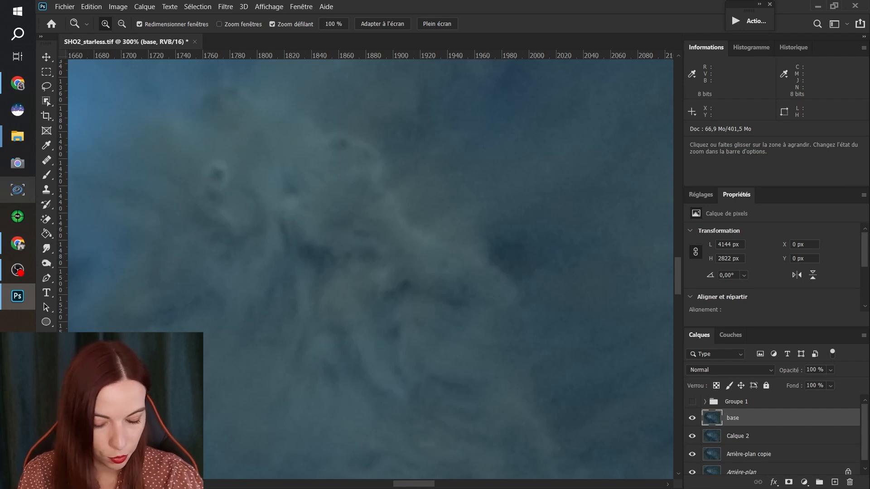
Step: Duplicate the base layer twice and invert the colours of the uppermost copy
{"action": "key", "text": "ctrl+j"}
{"action": "key", "text": "ctrl+j"}
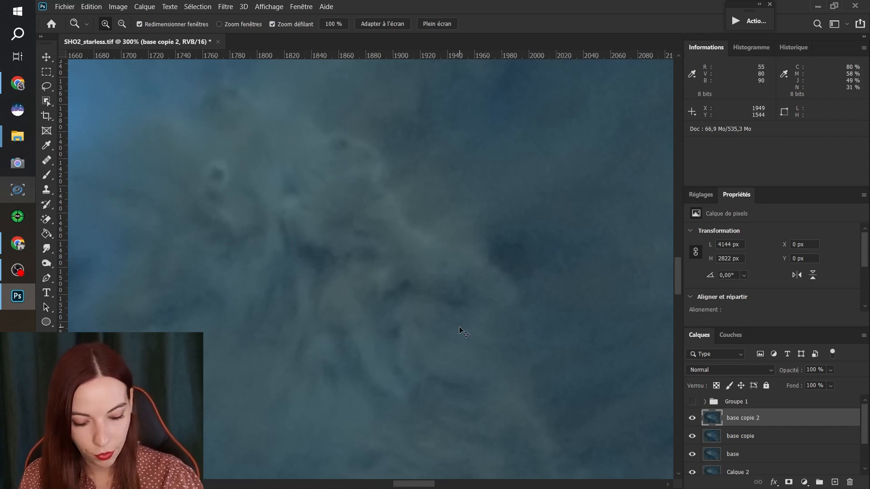
{"action": "key", "text": "ctrl+i"}
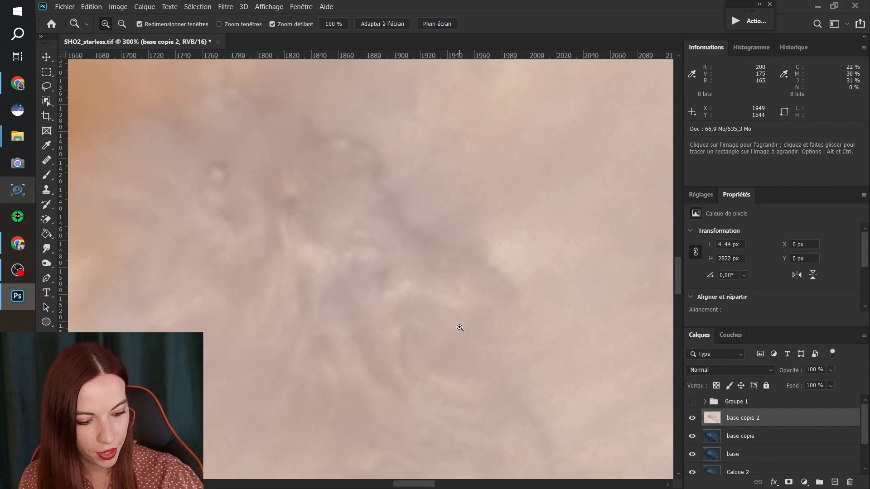
Step: Set the blending mode of base copie 2 to Lumière vive and convert the layer to a smart object
{"action": "left_click", "coordinate": [715, 371]}
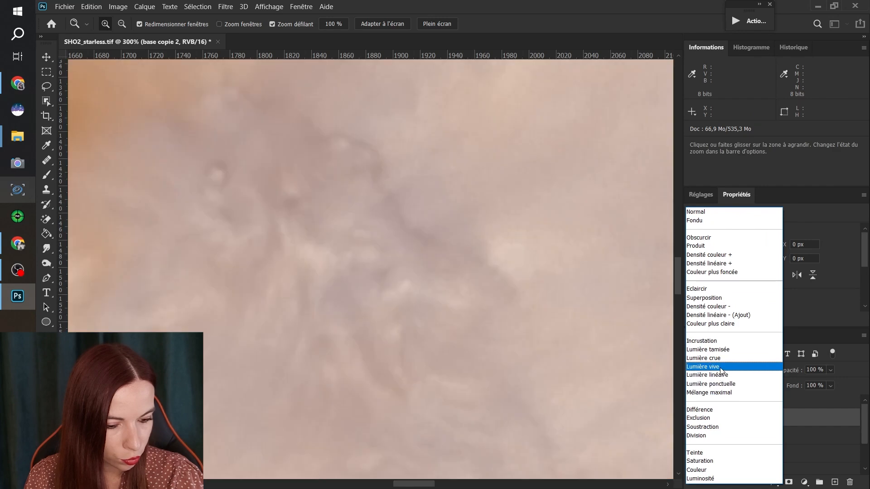
{"action": "left_click", "coordinate": [720, 368]}
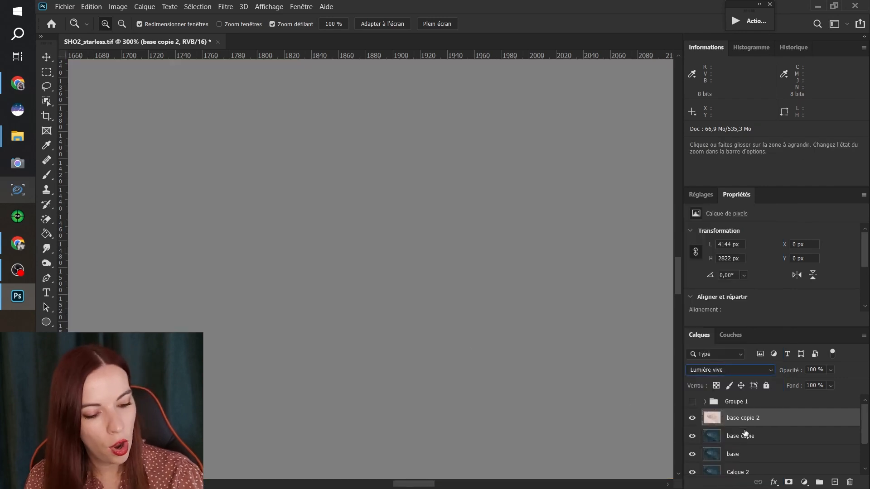
{"action": "right_click", "coordinate": [785, 424]}
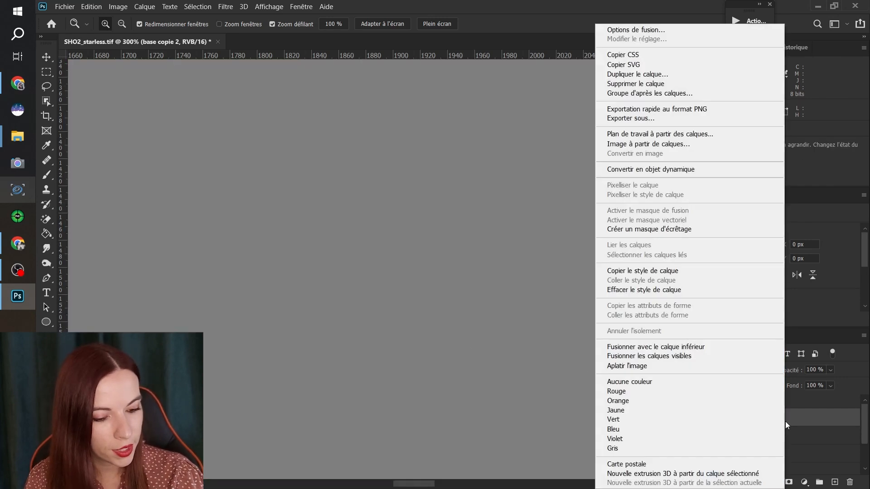
{"action": "left_click", "coordinate": [663, 174]}
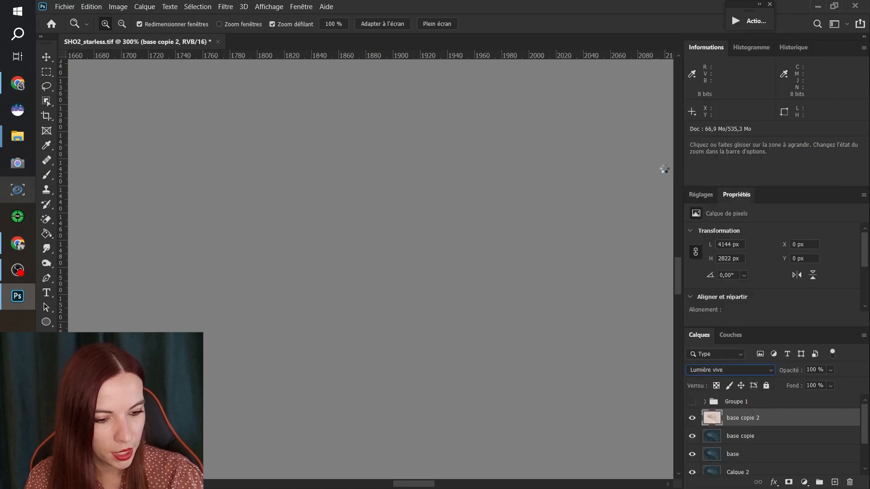
Step: Apply a Gaussian Blur with a 3.0-pixel radius to base copie 2 and compare the image with the smart filter off and on
{"action": "left_click", "coordinate": [225, 6]}
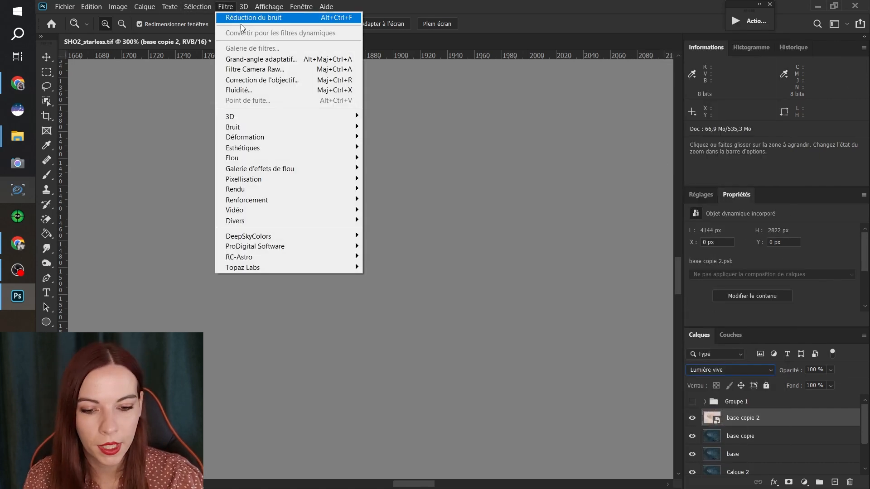
{"action": "mouse_move", "coordinate": [323, 159]}
{"action": "left_click", "coordinate": [408, 210]}
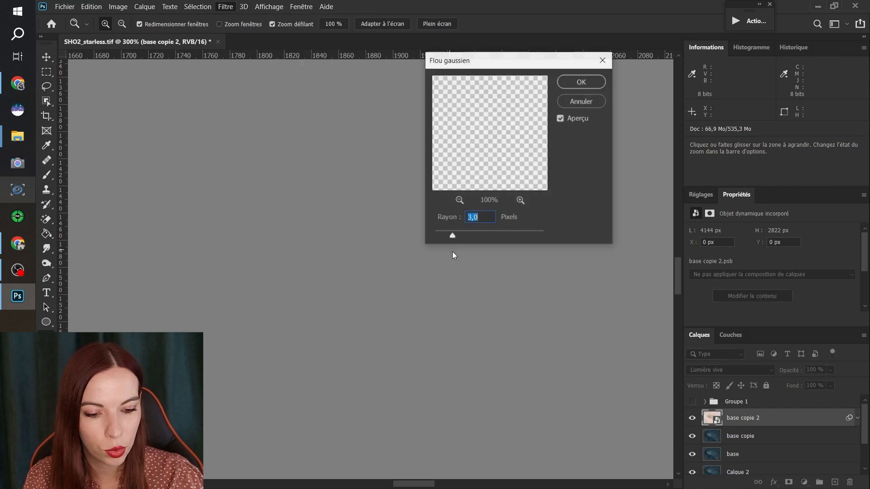
{"action": "left_click", "coordinate": [583, 85]}
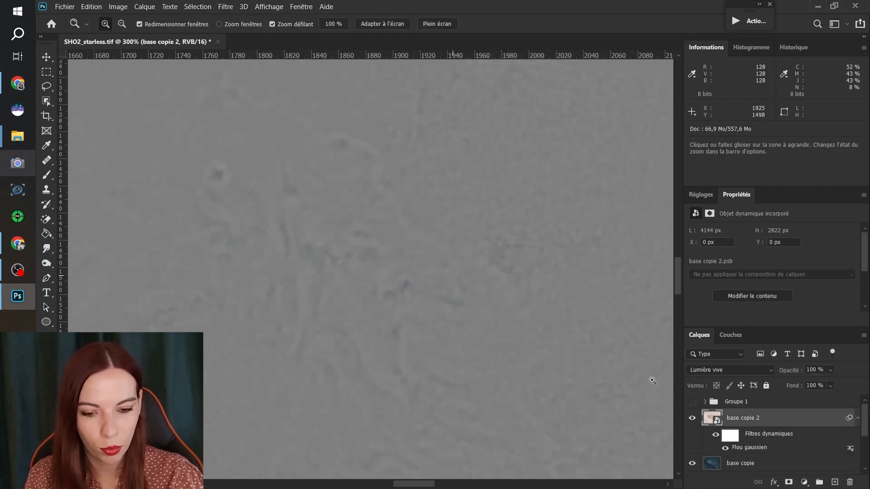
{"action": "left_click", "coordinate": [716, 436]}
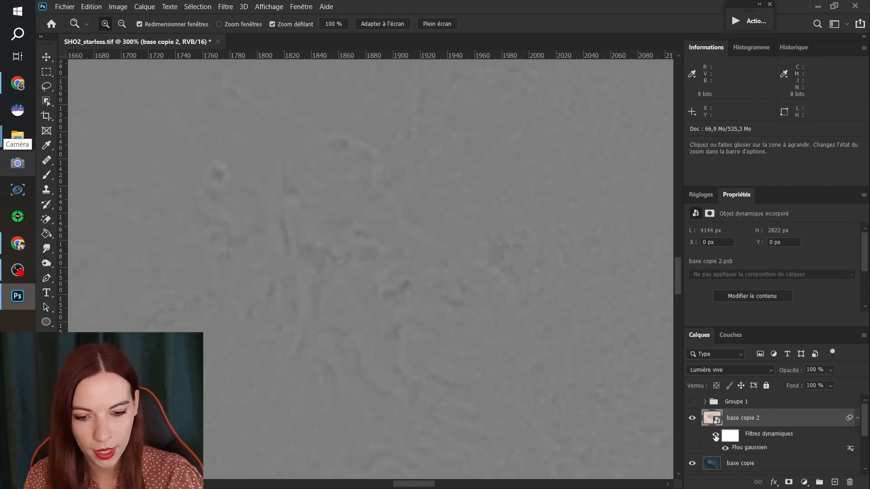
{"action": "left_click", "coordinate": [716, 436]}
{"action": "left_click", "coordinate": [716, 436]}
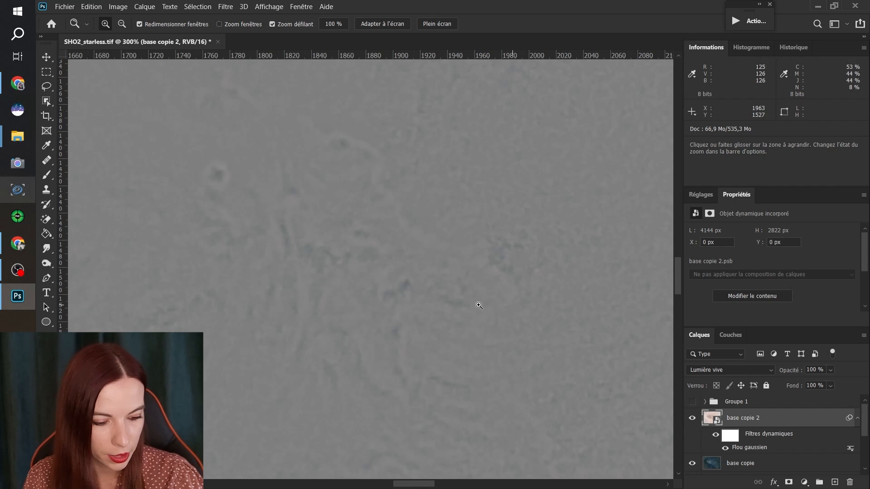
Step: Group base copie 2 and base copie together and set the group's blending mode to Incrustation
{"action": "scroll", "coordinate": [795, 428], "scroll_direction": "down", "scroll_amount": 1}
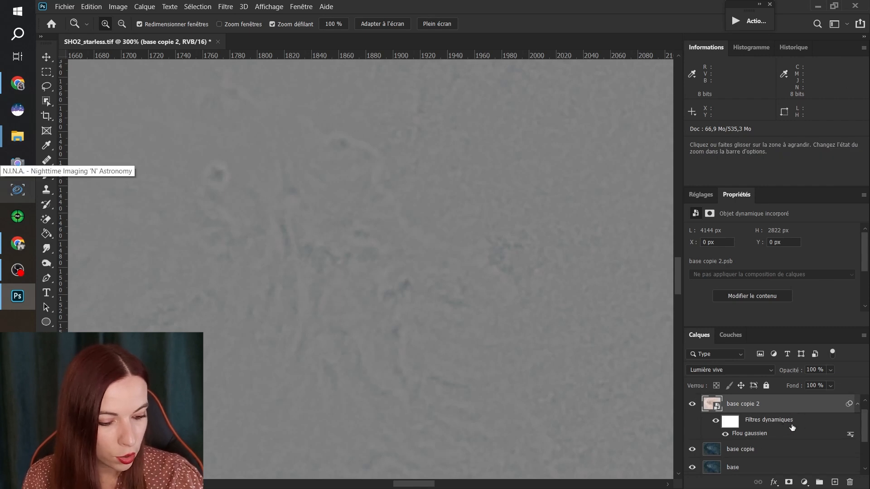
{"action": "left_click", "coordinate": [757, 455], "text": "ctrl"}
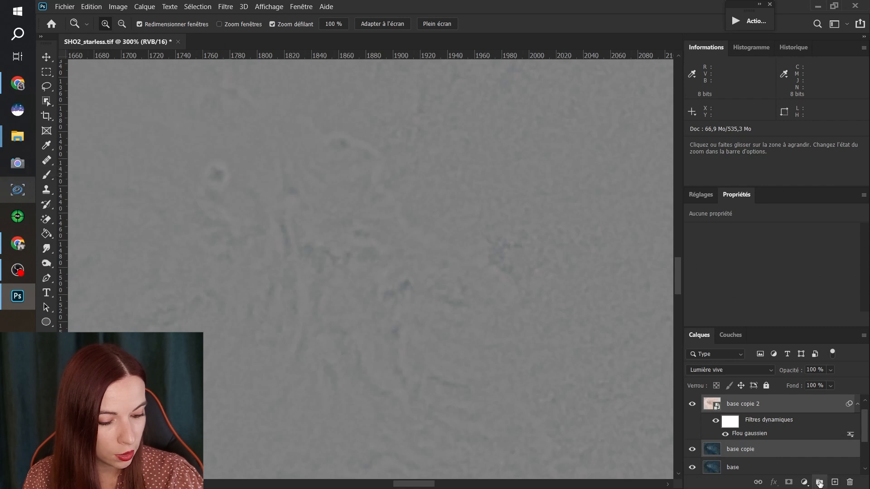
{"action": "left_click", "coordinate": [820, 483]}
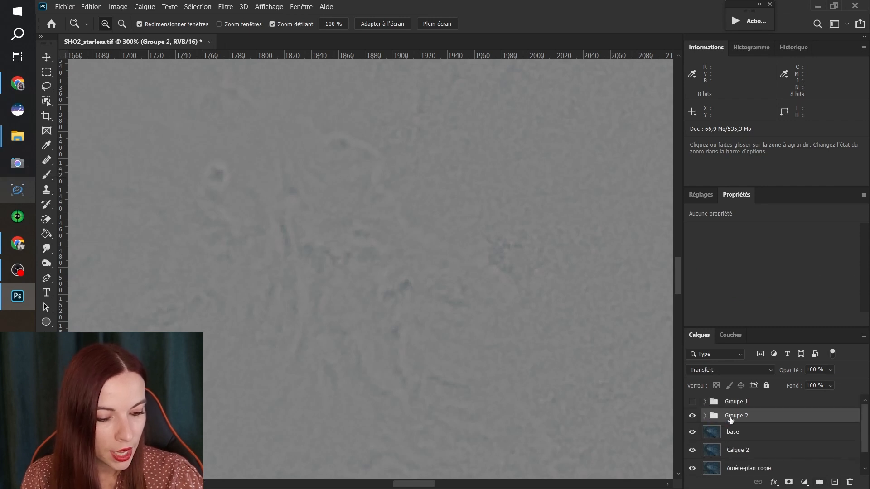
{"action": "left_click", "coordinate": [722, 372]}
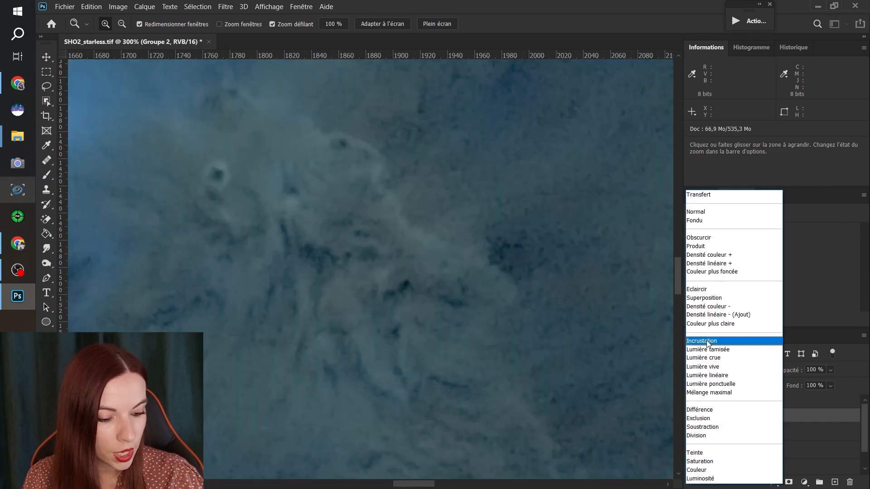
{"action": "left_click", "coordinate": [706, 341]}
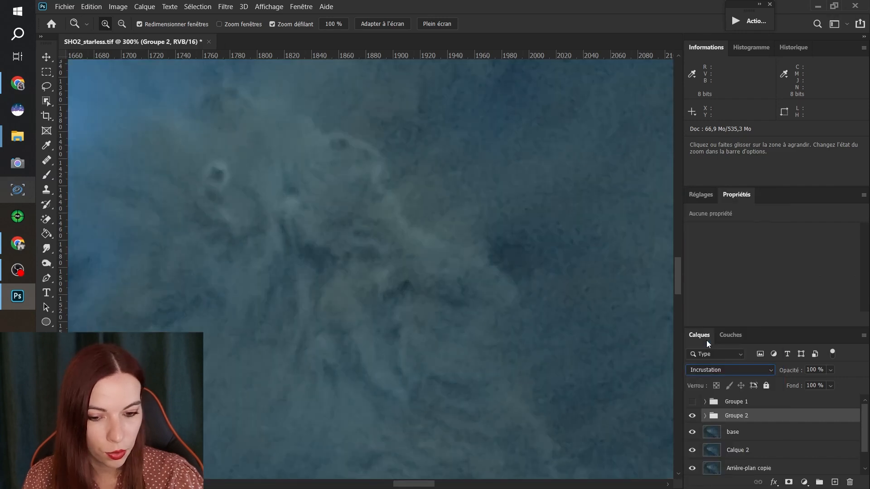
Step: Compare the nebula with Groupe 2 hidden and shown, including the bright-rimmed dark pillar up close
{"action": "left_click", "coordinate": [691, 417]}
{"action": "left_click", "coordinate": [692, 418]}
{"action": "right_click", "coordinate": [279, 277]}
{"action": "left_click", "coordinate": [301, 281]}
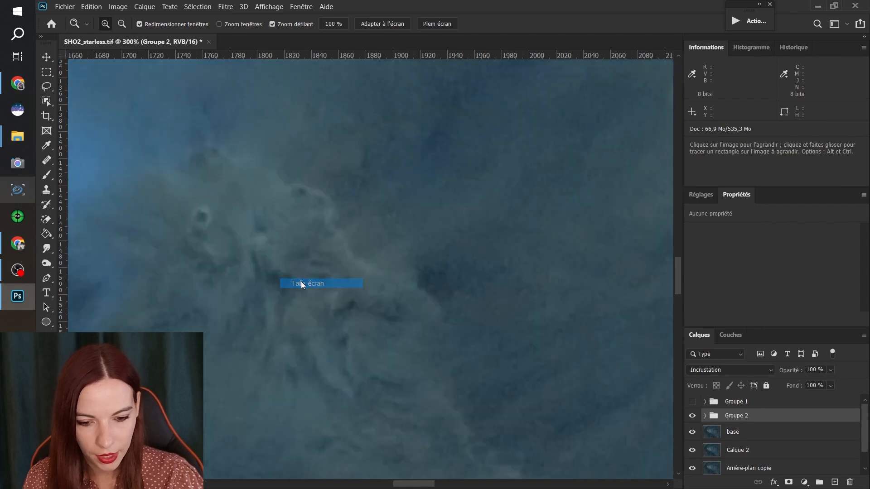
{"action": "left_click_drag", "start_coordinate": [206, 234], "coordinate": [519, 392]}
{"action": "mouse_move", "coordinate": [681, 240]}
{"action": "left_mouse_down"}
{"action": "mouse_move", "coordinate": [684, 257]}
{"action": "mouse_move", "coordinate": [681, 242]}
{"action": "left_mouse_up"}
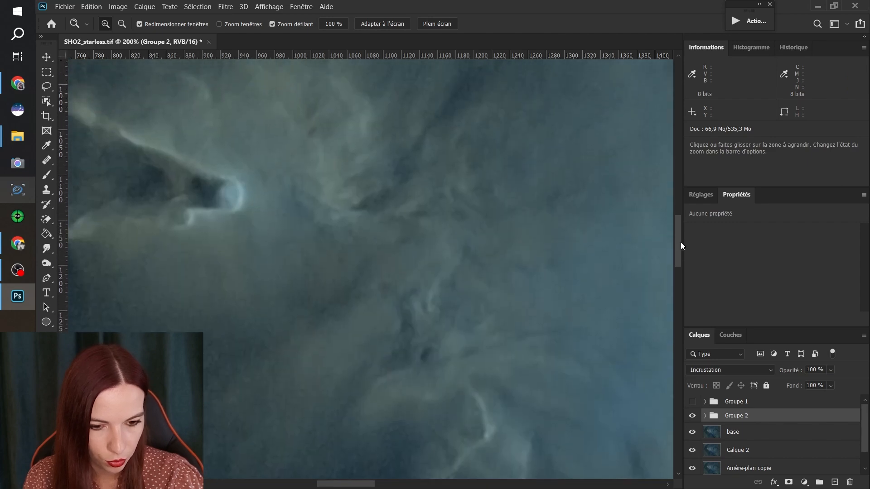
{"action": "left_click", "coordinate": [691, 416]}
{"action": "left_click", "coordinate": [691, 416]}
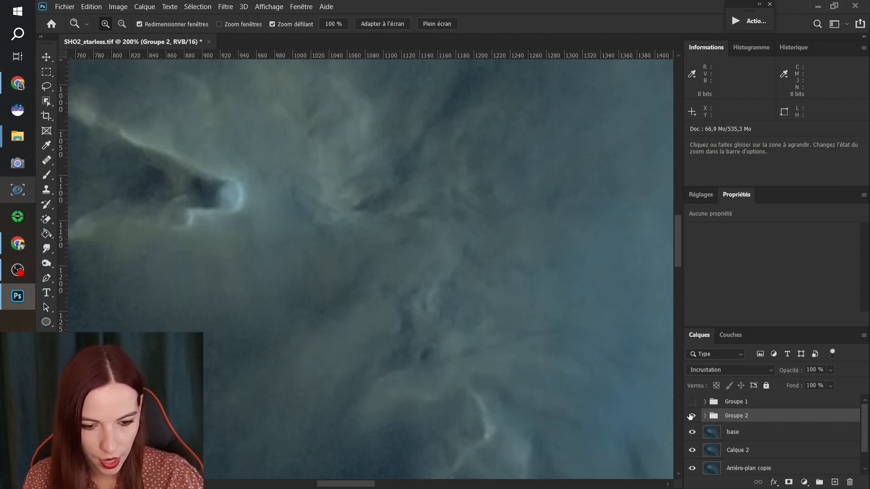
{"action": "left_click", "coordinate": [690, 416]}
{"action": "left_click", "coordinate": [691, 416]}
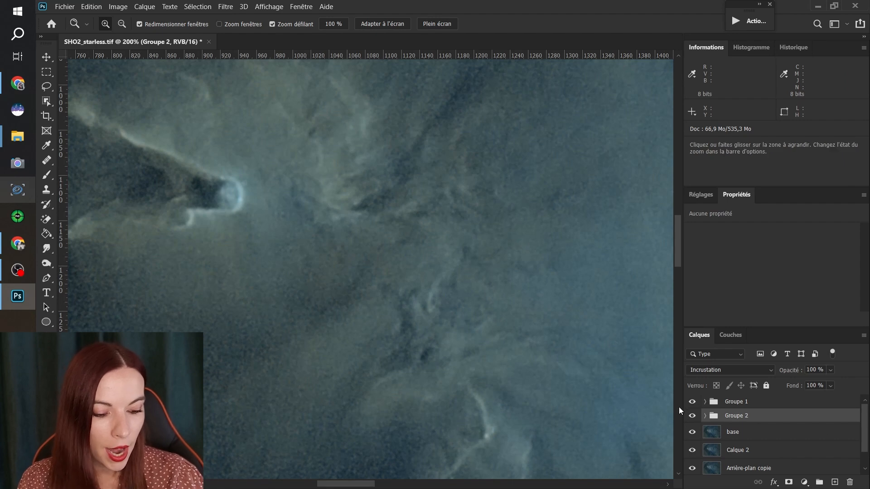
Step: Hide Groupe 1 and compare the same area with Groupe 2 off and on
{"action": "left_click", "coordinate": [691, 402]}
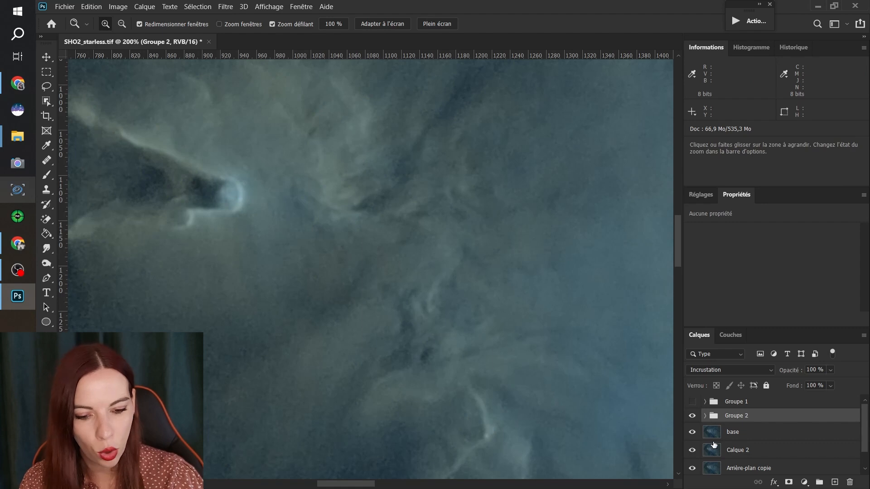
{"action": "left_click", "coordinate": [692, 416]}
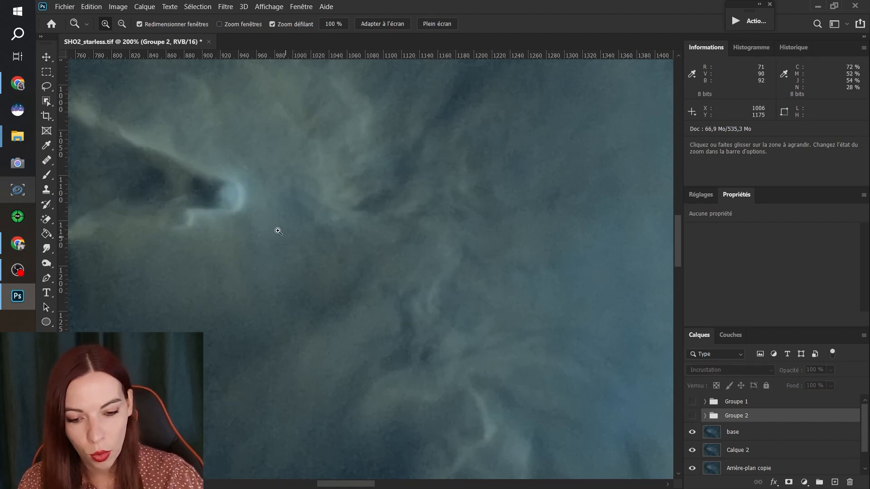
{"action": "left_click", "coordinate": [691, 415]}
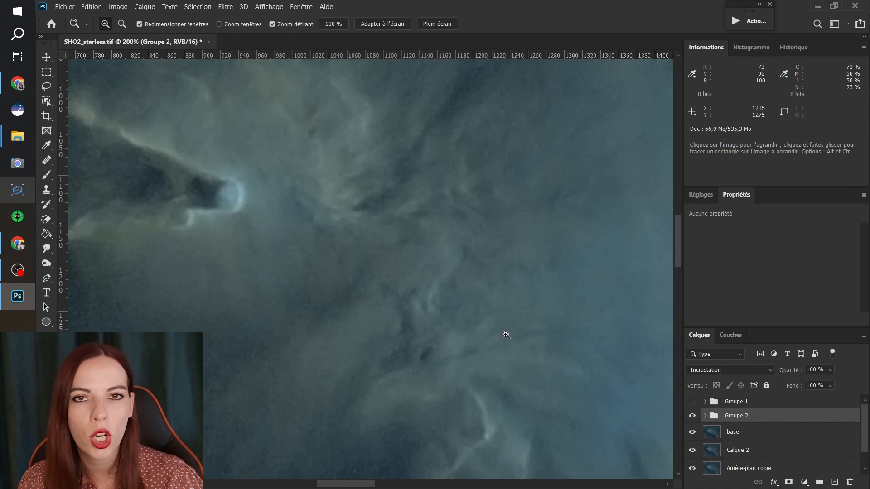
Step: Delete the Groupe 1 group and rename Groupe 2 as FI
{"action": "left_click", "coordinate": [737, 402]}
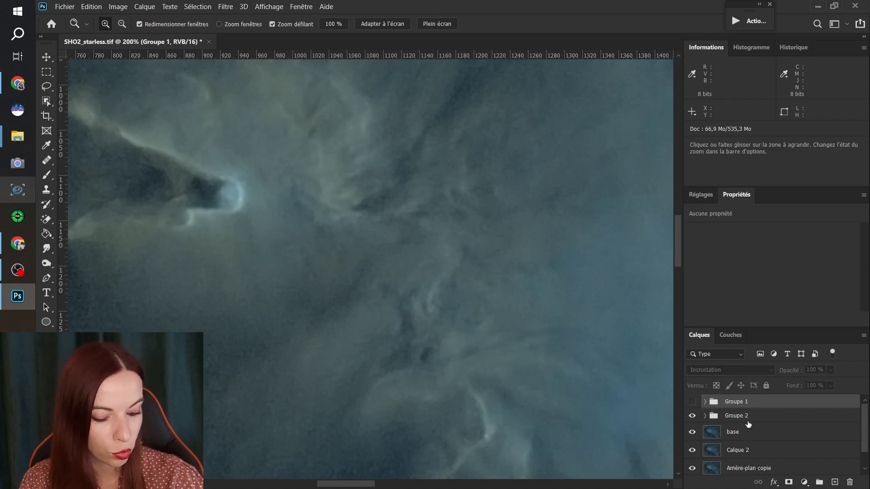
{"action": "key", "text": "Delete"}
{"action": "double_click", "coordinate": [738, 402]}
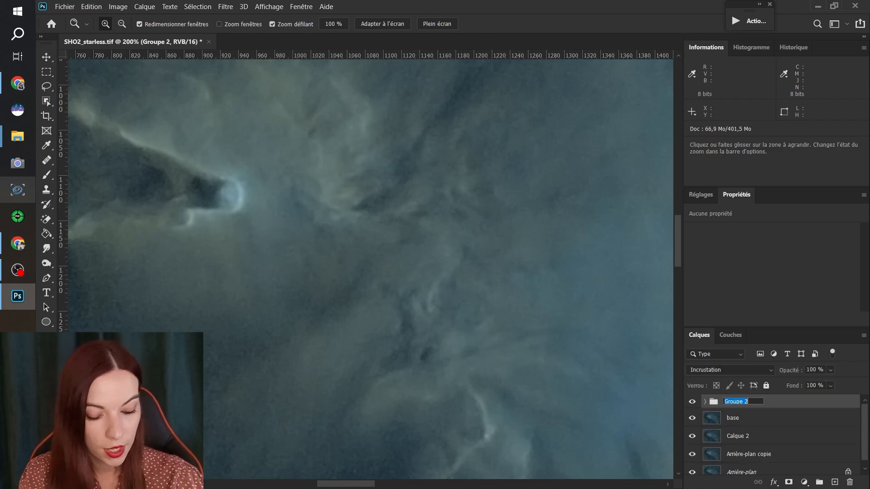
{"action": "type", "text": "Fl"}
{"action": "key", "text": "Return"}
Step: Hide the FI group and duplicate the base layer
{"action": "left_click", "coordinate": [738, 418]}
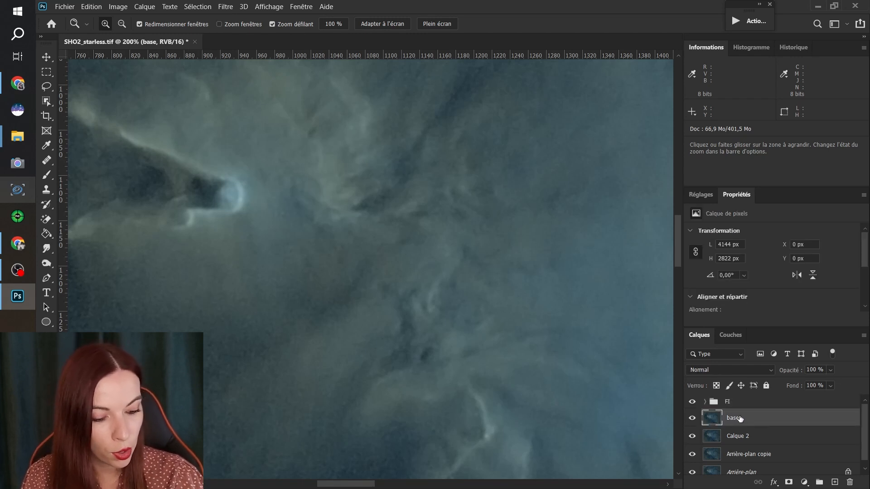
{"action": "left_click", "coordinate": [692, 402]}
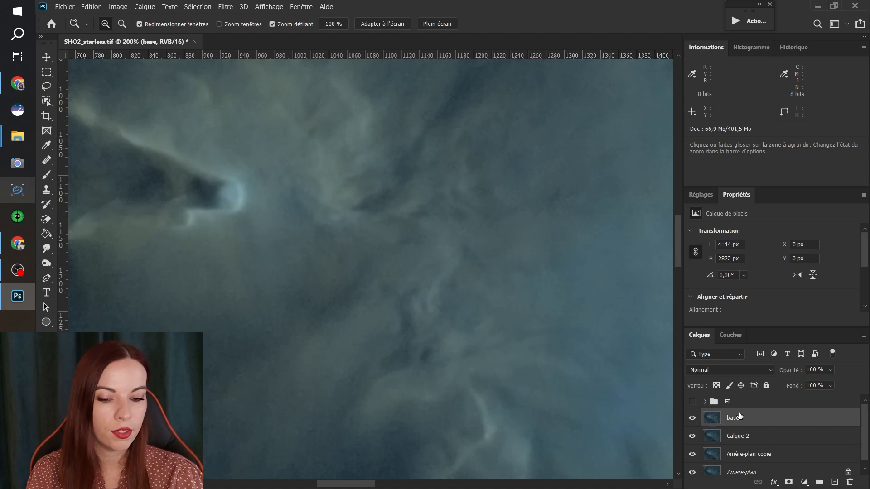
{"action": "key", "text": "ctrl+j"}
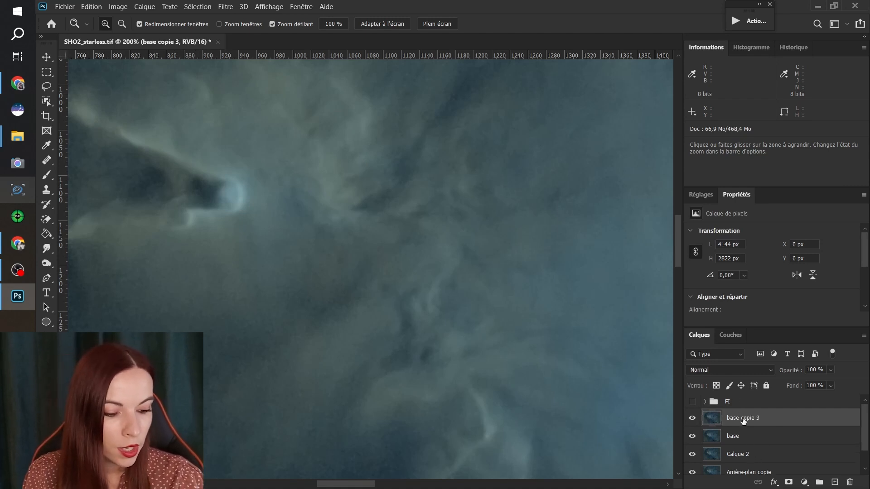
Step: Apply a Passe-haut filter with a 3.0-pixel radius to base copie 3 and set its blending mode to Incrustation
{"action": "left_click", "coordinate": [226, 7]}
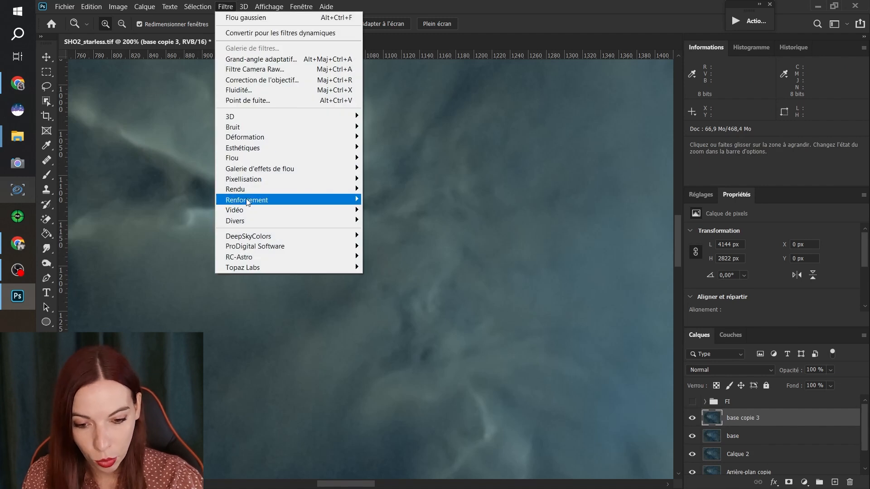
{"action": "mouse_move", "coordinate": [249, 222]}
{"action": "left_click", "coordinate": [398, 256]}
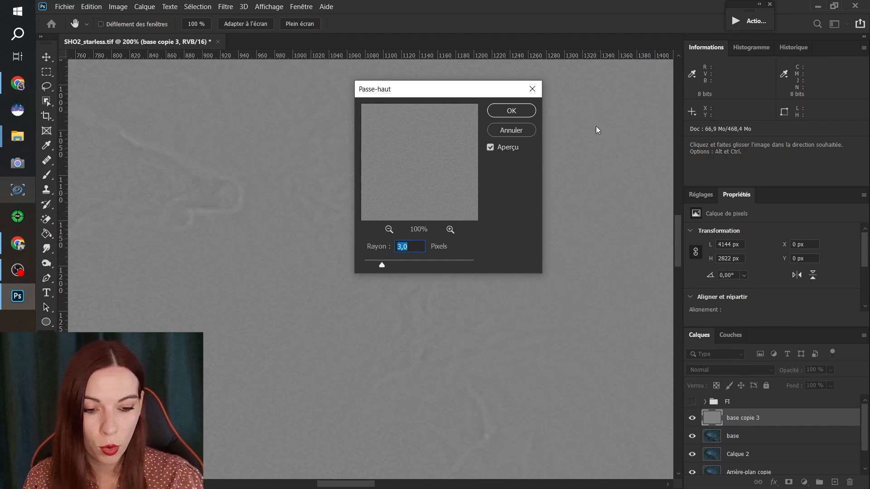
{"action": "left_click", "coordinate": [499, 113]}
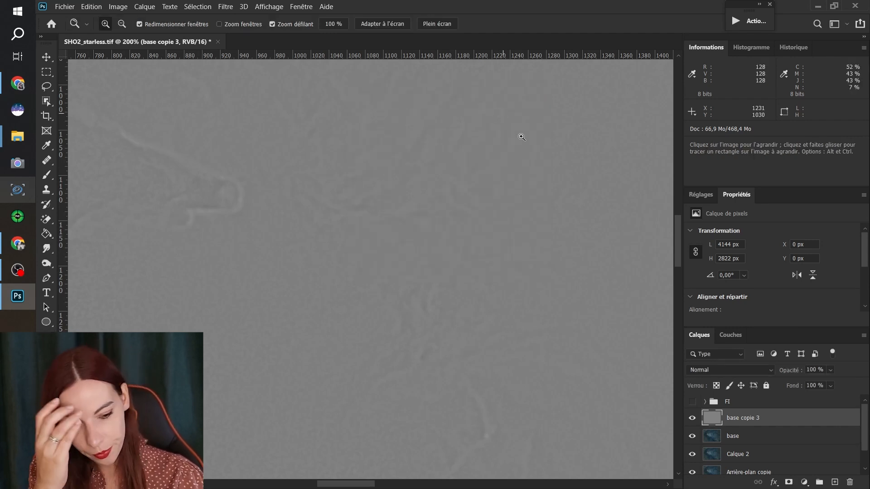
{"action": "left_click", "coordinate": [744, 369]}
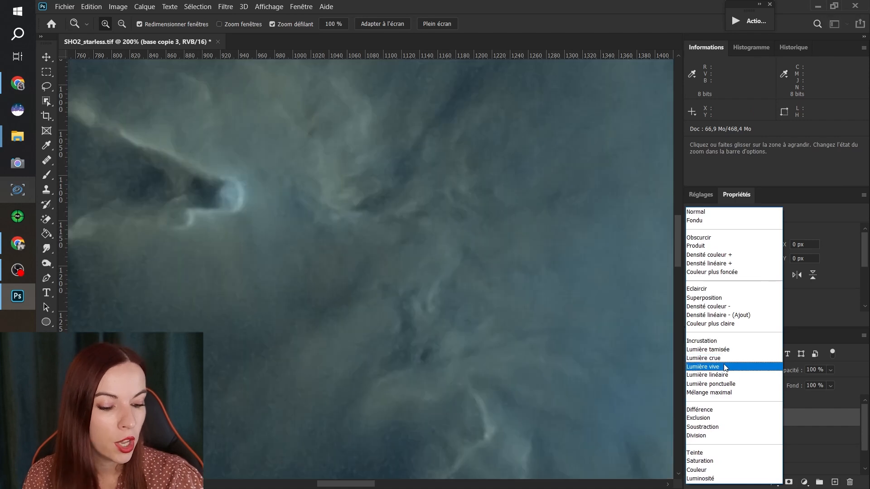
{"action": "left_click", "coordinate": [703, 342]}
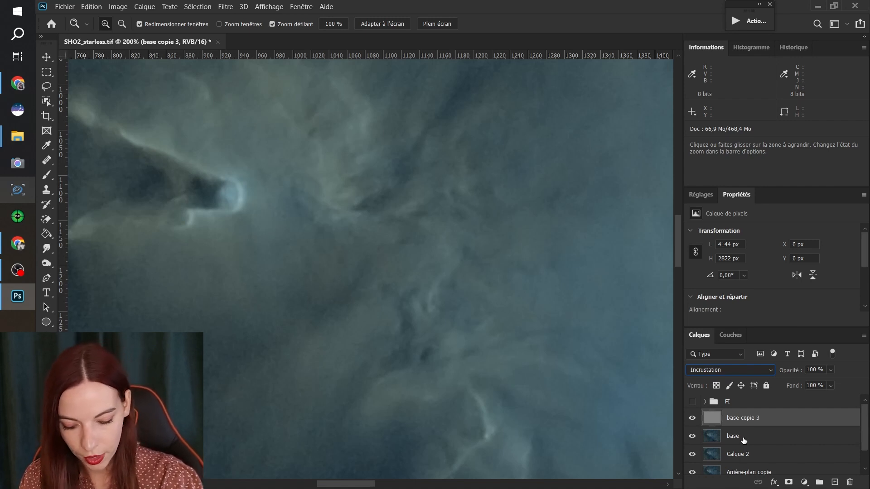
Step: Stamp the visible layers into a new layer above base copie 3 and name it passe haut
{"action": "key", "text": "ctrl+shift+alt+e"}
{"action": "double_click", "coordinate": [742, 418]}
{"action": "type", "text": "passe haut"}
{"action": "key", "text": "Return"}
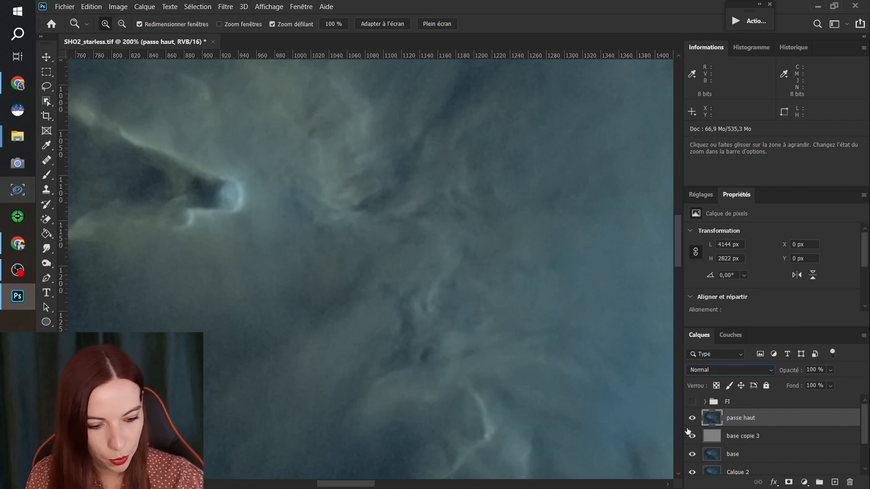
Step: Show and hide the FI group to compare it with the passe haut layer, finishing with passe haut hidden too
{"action": "left_click", "coordinate": [691, 402]}
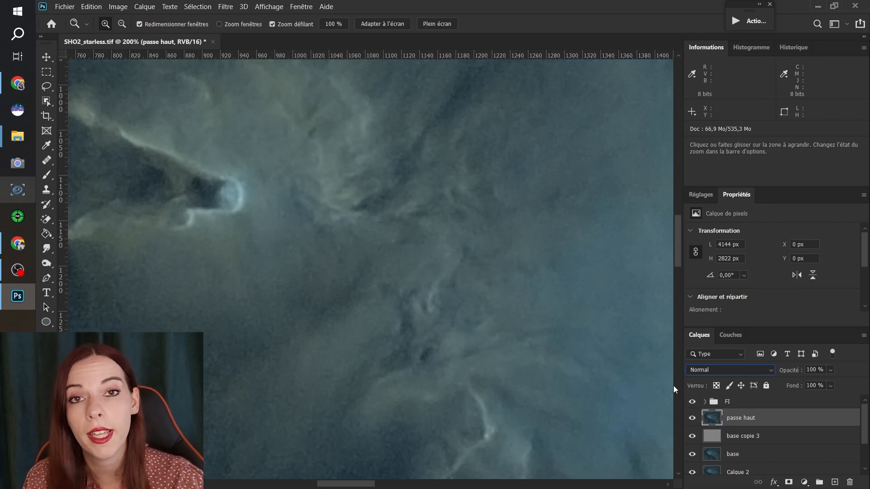
{"action": "left_click", "coordinate": [692, 402]}
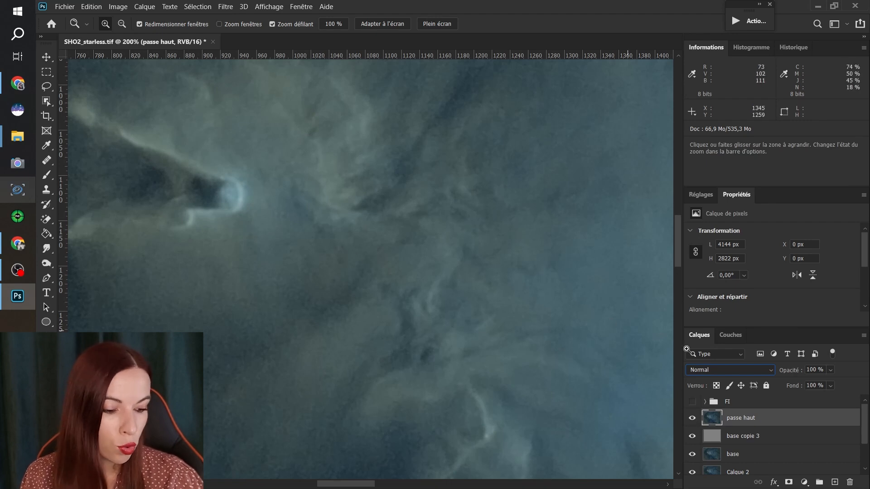
{"action": "left_click", "coordinate": [692, 421]}
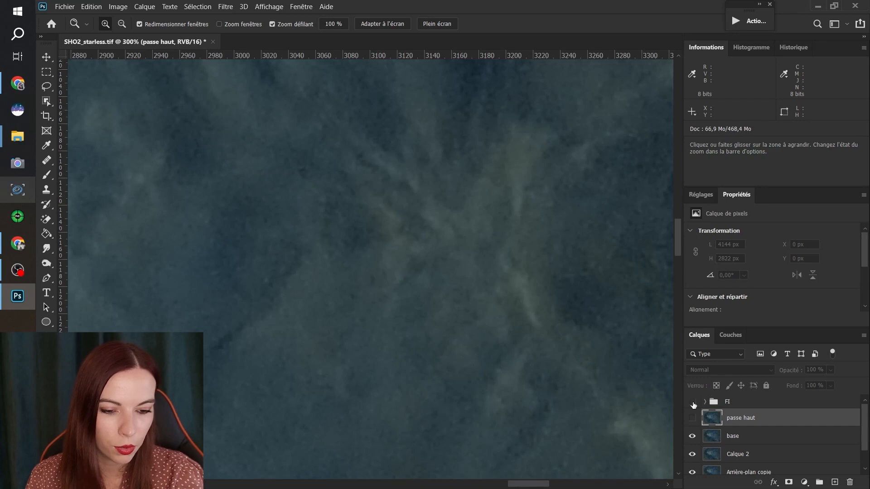
Step: Compare the FI group with the passe haut layer around the bright-tipped dark pillar, leaving both hidden
{"action": "left_click", "coordinate": [738, 436]}
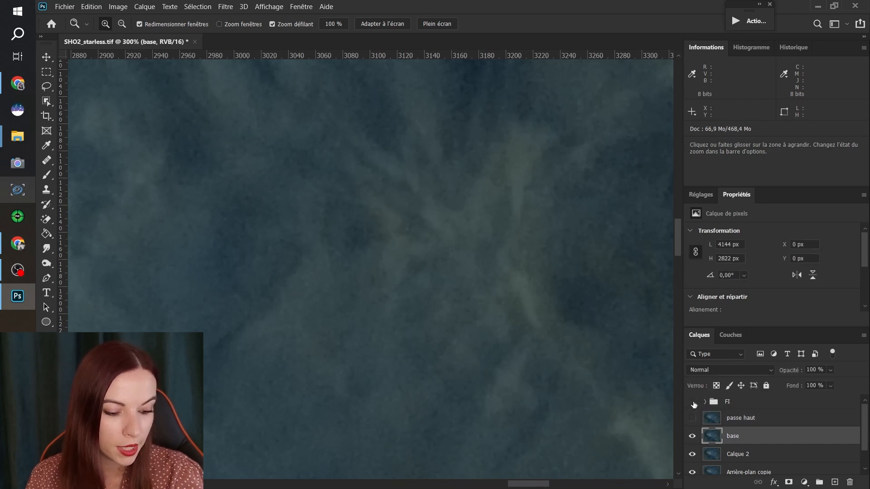
{"action": "right_click", "coordinate": [480, 217]}
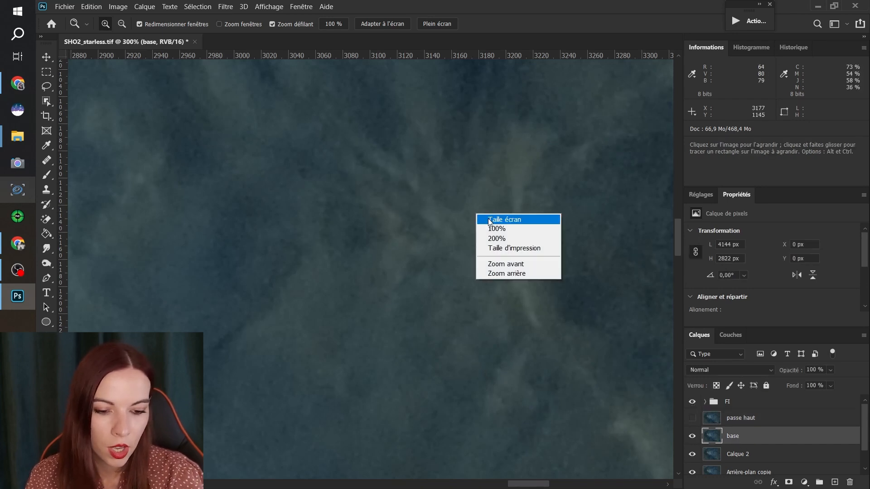
{"action": "left_click", "coordinate": [489, 221]}
{"action": "left_click_drag", "start_coordinate": [206, 233], "coordinate": [345, 239]}
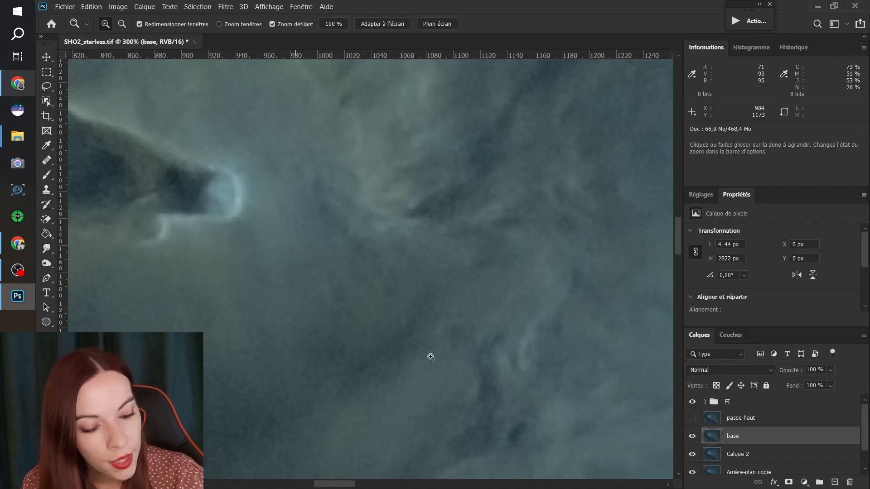
{"action": "left_click", "coordinate": [693, 421]}
{"action": "left_click", "coordinate": [691, 402]}
{"action": "left_click", "coordinate": [692, 419]}
Step: Duplicate the base layer twice and invert the colours of the upper copy, base copie 4
{"action": "left_click", "coordinate": [742, 436]}
{"action": "key", "text": "ctrl+j"}
{"action": "key", "text": "ctrl+j"}
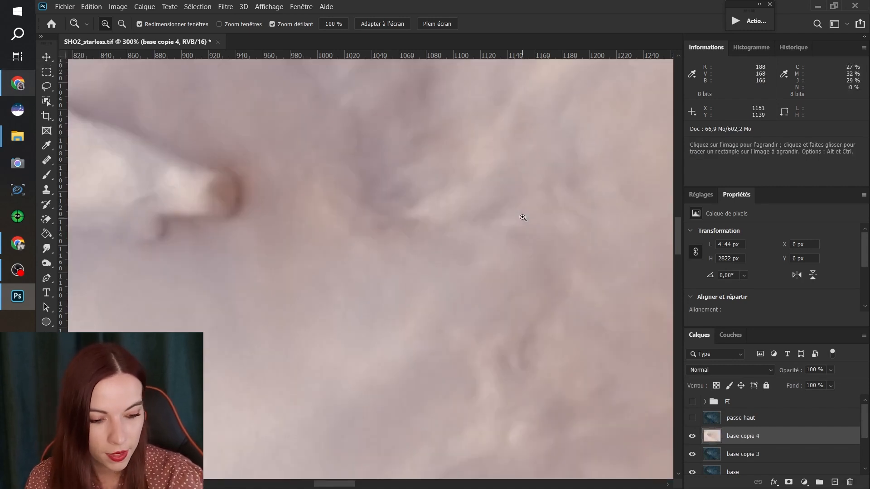
{"action": "key", "text": "ctrl+i"}
Step: Try a blur with a value of 6 on the inverted base copie 4 layer in Normal mode
{"action": "left_click", "coordinate": [225, 7]}
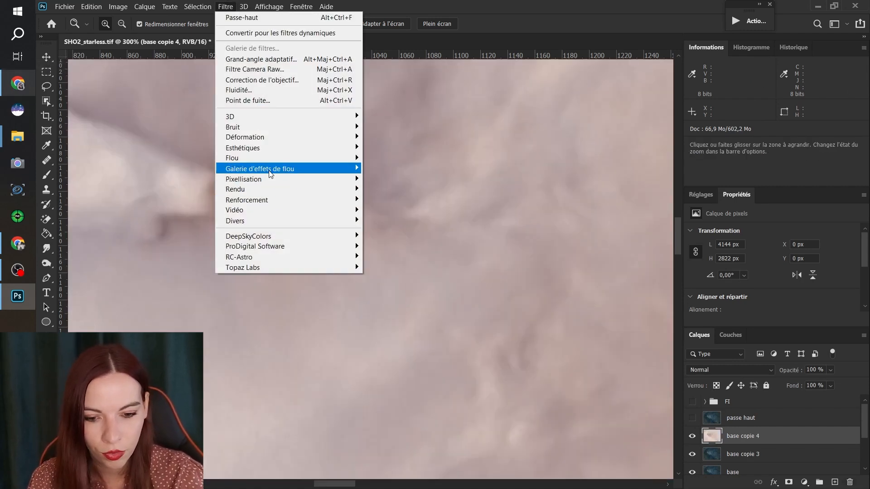
{"action": "mouse_move", "coordinate": [344, 174]}
{"action": "left_click", "coordinate": [394, 209]}
{"action": "type", "text": "6"}
{"action": "left_click", "coordinate": [584, 81]}
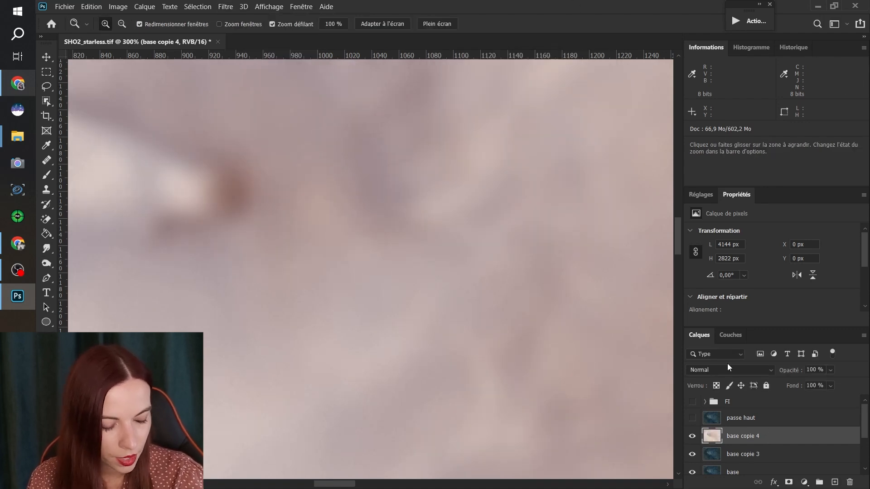
{"action": "key", "text": "ctrl+z"}
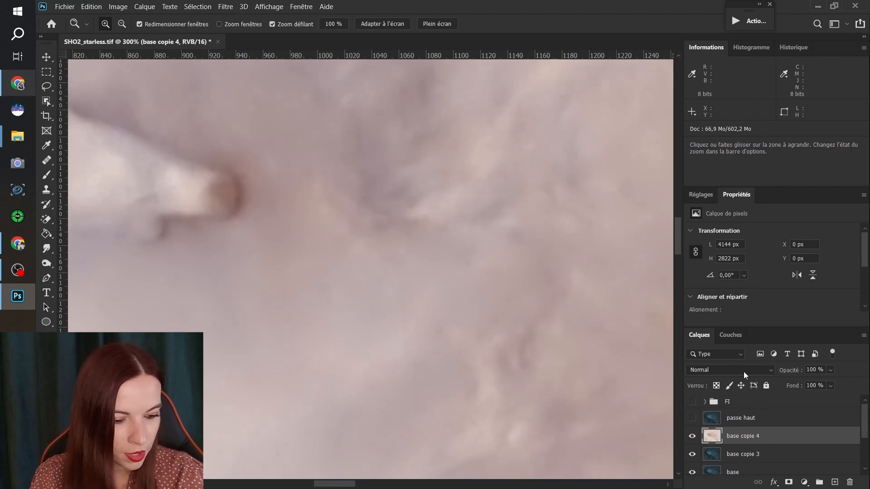
Step: Set the blending mode of base copie 4 to Lumière vive and reapply the last blur filter to it
{"action": "left_click", "coordinate": [744, 371]}
{"action": "left_click", "coordinate": [742, 365]}
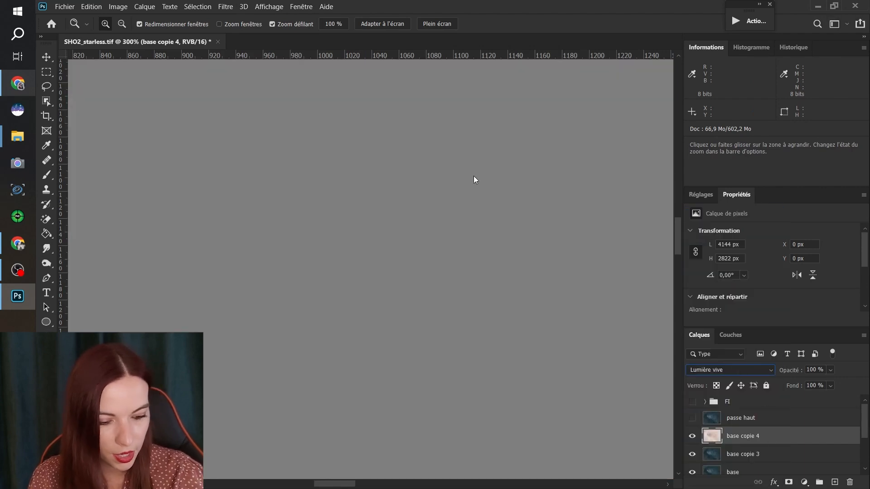
{"action": "left_click", "coordinate": [228, 7]}
{"action": "left_click", "coordinate": [237, 16]}
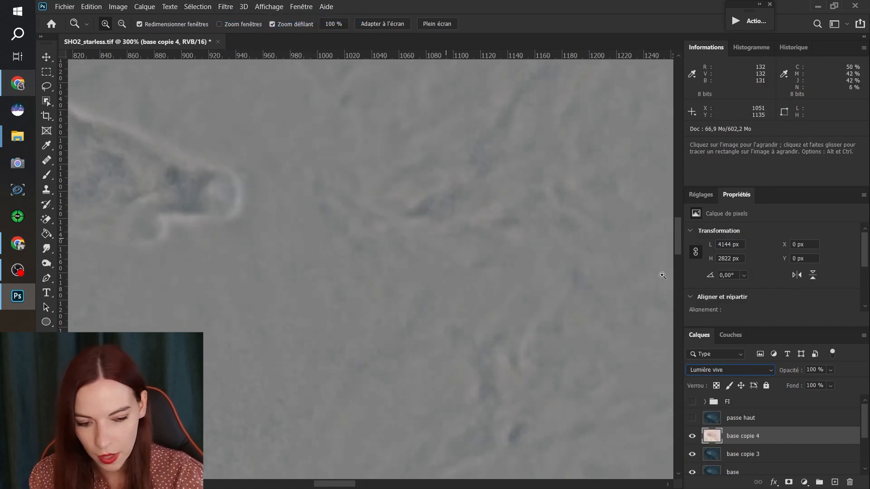
Step: Group base copie 4 with base copie 3 and set the group's blending mode to Incrustation
{"action": "left_click", "coordinate": [761, 455], "text": "shift"}
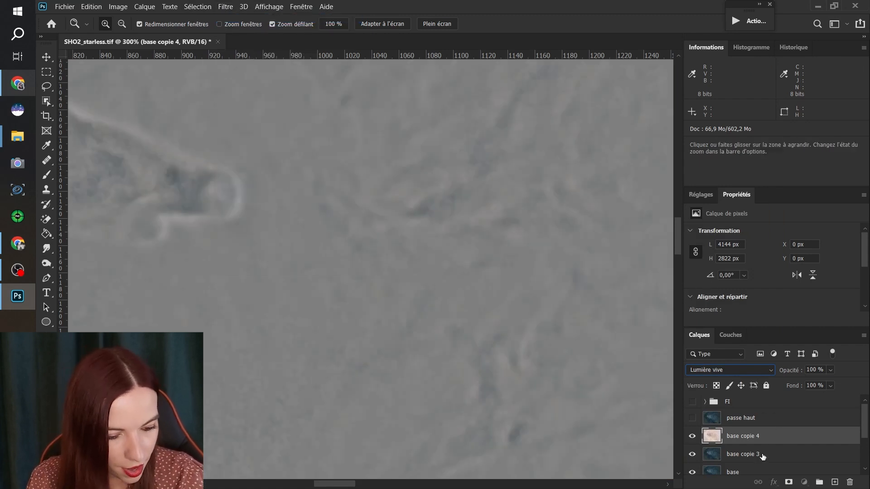
{"action": "left_click", "coordinate": [818, 482]}
{"action": "left_click", "coordinate": [726, 370]}
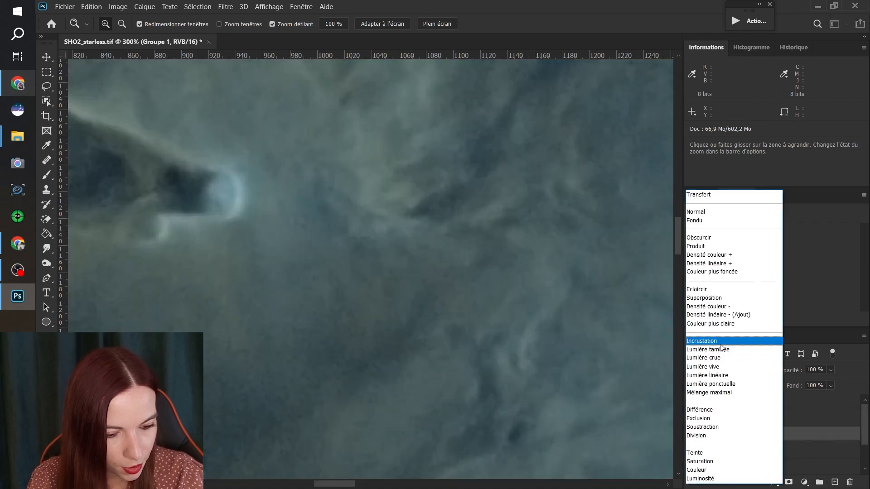
{"action": "left_click", "coordinate": [720, 343]}
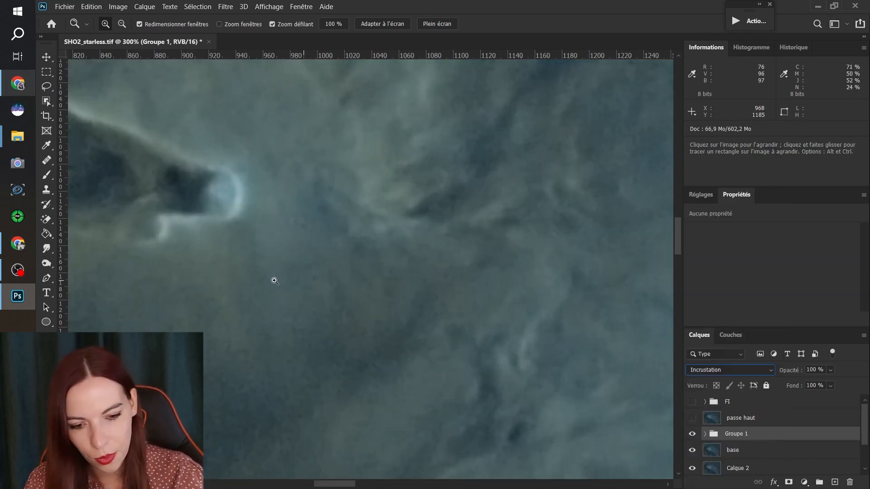
Step: Switch the Groupe 1 visibility off and on to check its sharpening around the bright-tipped dark pillar
{"action": "left_click", "coordinate": [692, 434]}
{"action": "left_click", "coordinate": [692, 434]}
{"action": "left_click", "coordinate": [691, 436]}
{"action": "left_click", "coordinate": [692, 436]}
Step: Compare the image with and without Groupe 1 on the textured cloud beside the blue glow in the centre
{"action": "right_click", "coordinate": [490, 332]}
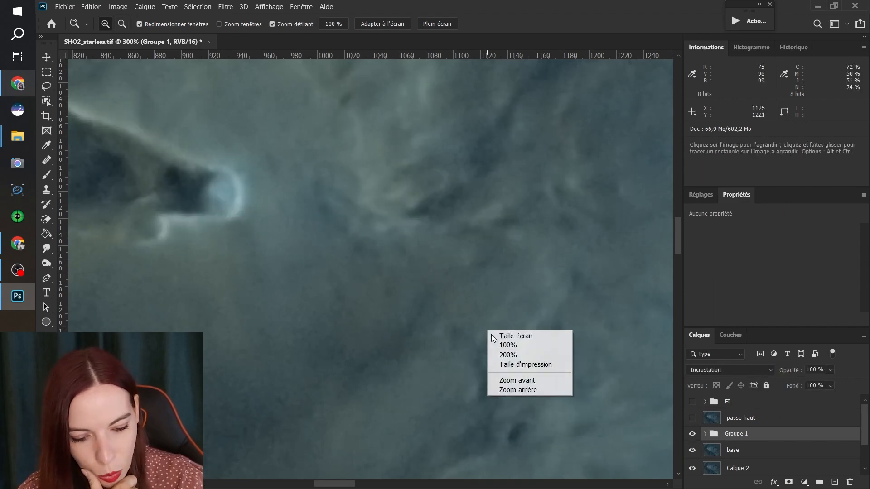
{"action": "left_click", "coordinate": [491, 336]}
{"action": "left_click_drag", "start_coordinate": [343, 289], "coordinate": [334, 266]}
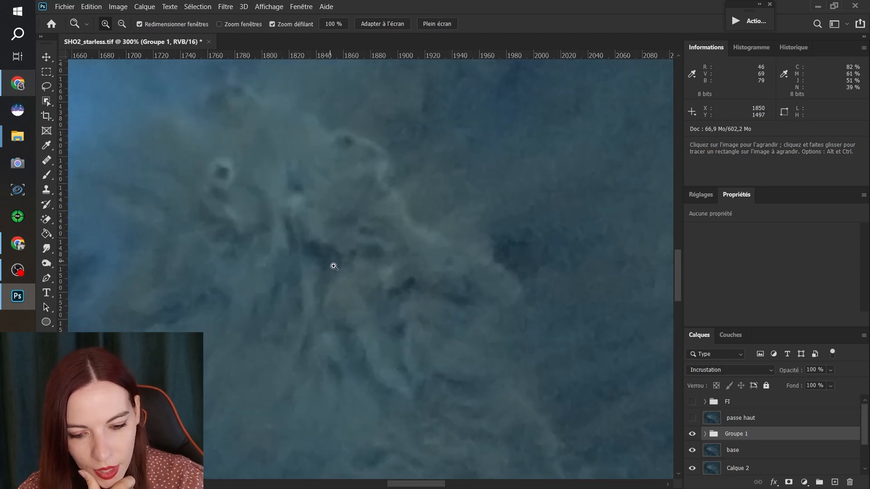
{"action": "left_click", "coordinate": [692, 436]}
{"action": "left_click", "coordinate": [692, 436]}
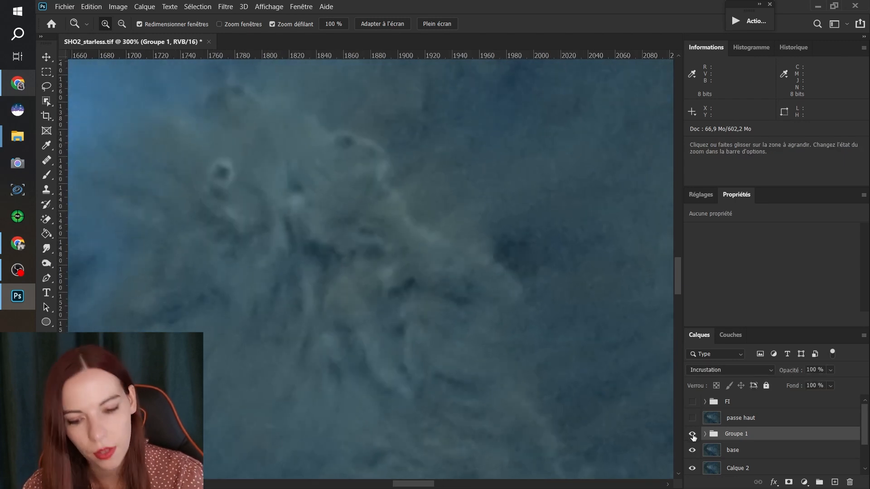
{"action": "left_click", "coordinate": [692, 435]}
{"action": "left_click", "coordinate": [692, 435]}
{"action": "left_click", "coordinate": [692, 436]}
{"action": "left_click", "coordinate": [692, 436]}
Step: Examine the sharpened filaments in the right part of the nebula up close, then view the whole image
{"action": "right_click", "coordinate": [549, 344]}
{"action": "left_click", "coordinate": [561, 355]}
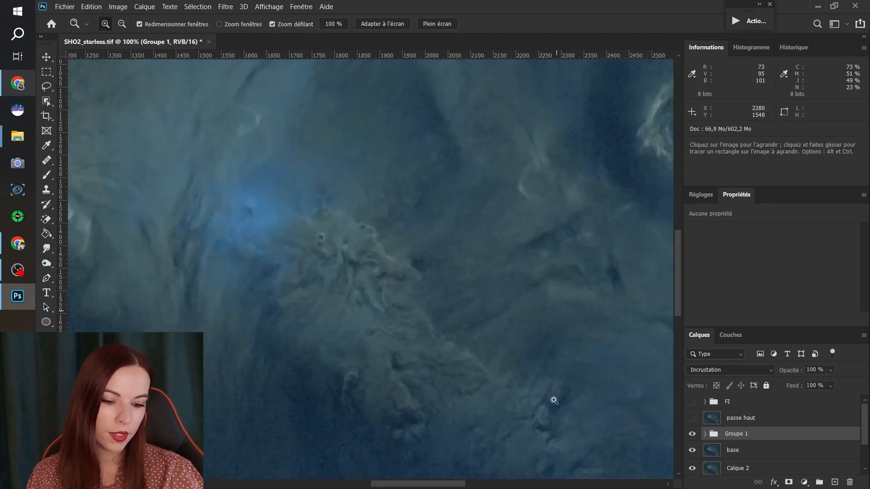
{"action": "left_click_drag", "start_coordinate": [452, 483], "coordinate": [526, 472]}
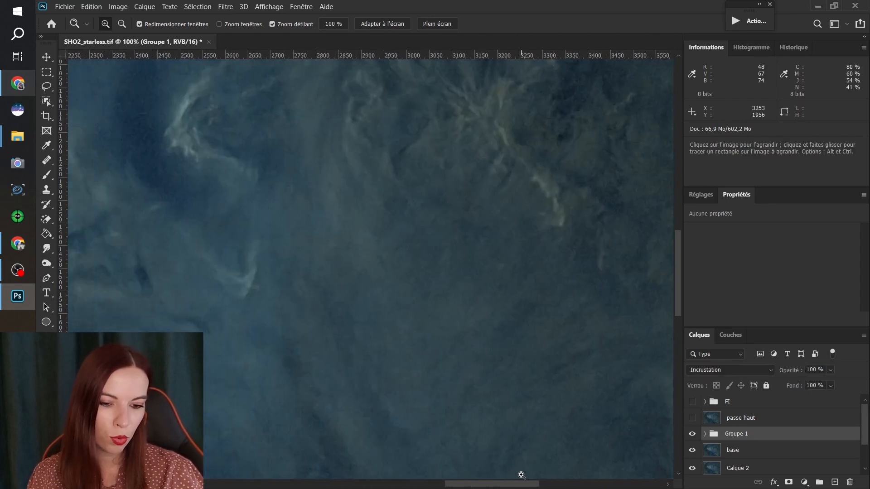
{"action": "left_click_drag", "start_coordinate": [676, 273], "coordinate": [676, 231]}
{"action": "left_click", "coordinate": [485, 349]}
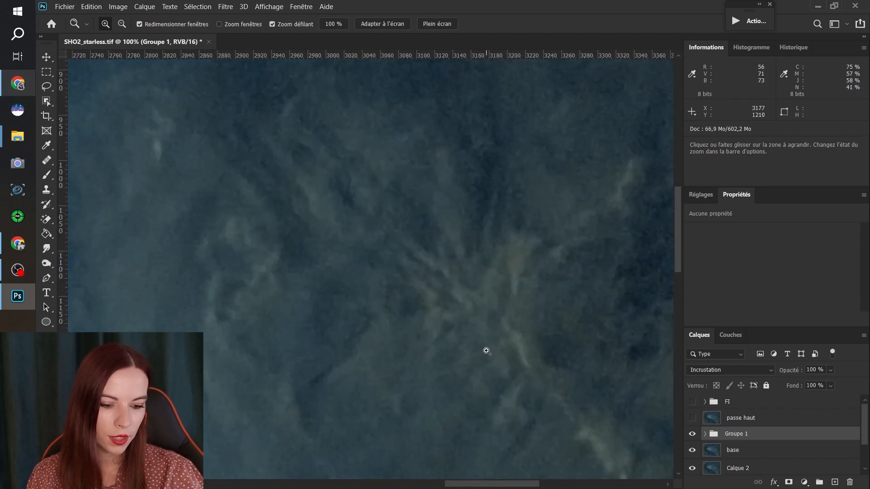
{"action": "left_click", "coordinate": [485, 350]}
{"action": "right_click", "coordinate": [452, 327]}
{"action": "left_click", "coordinate": [458, 333]}
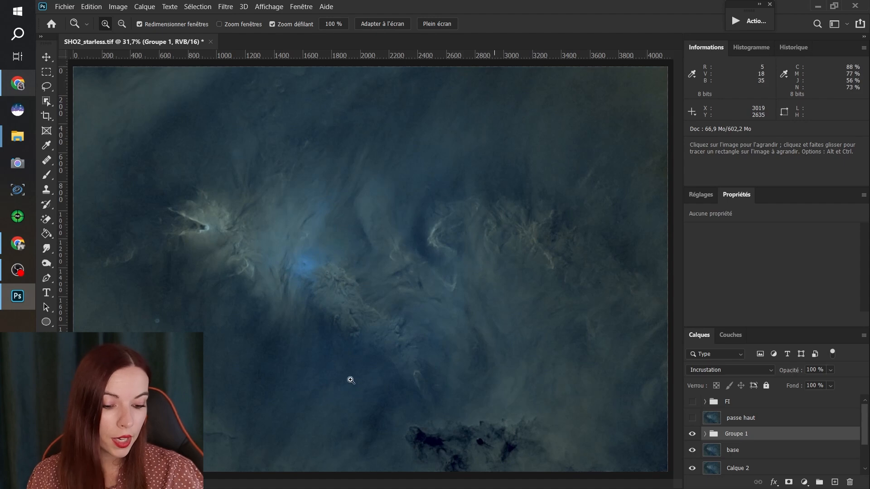